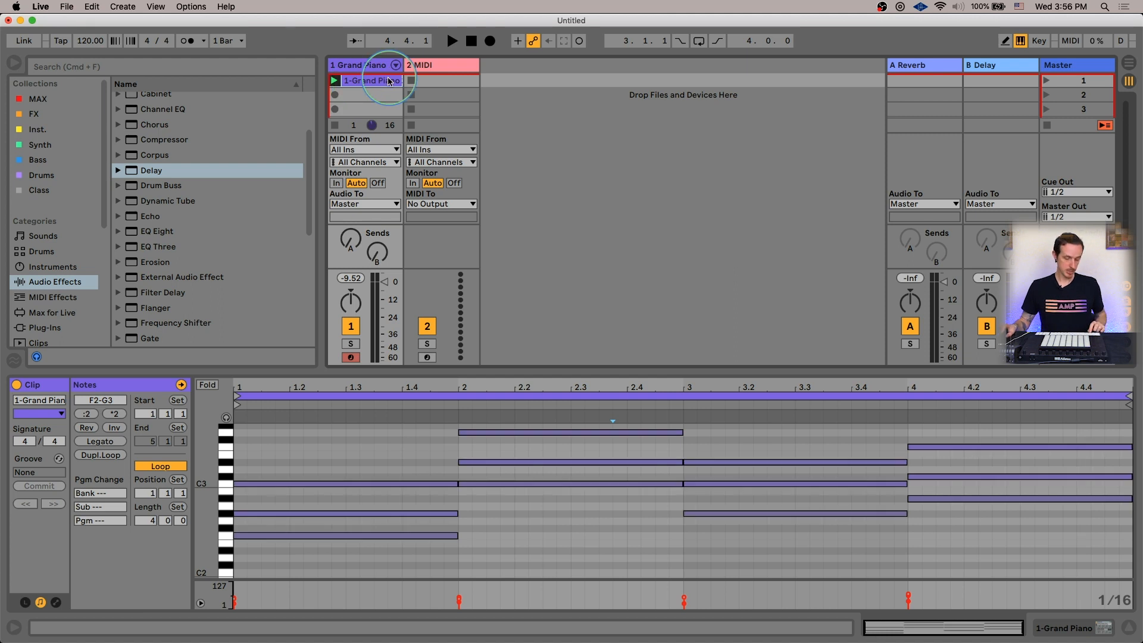
Copy the 1-Grand Piano clip to the first slot of track 2 MIDI and load the Wavetable instrument on that track
drag(388, 81, 435, 82)
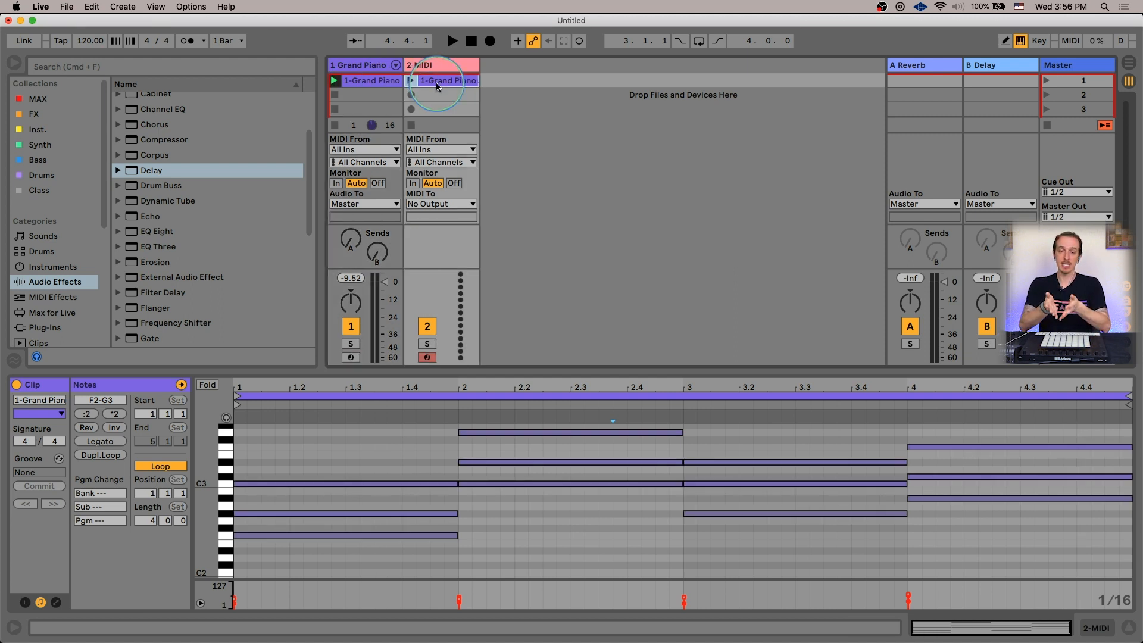
click(438, 65)
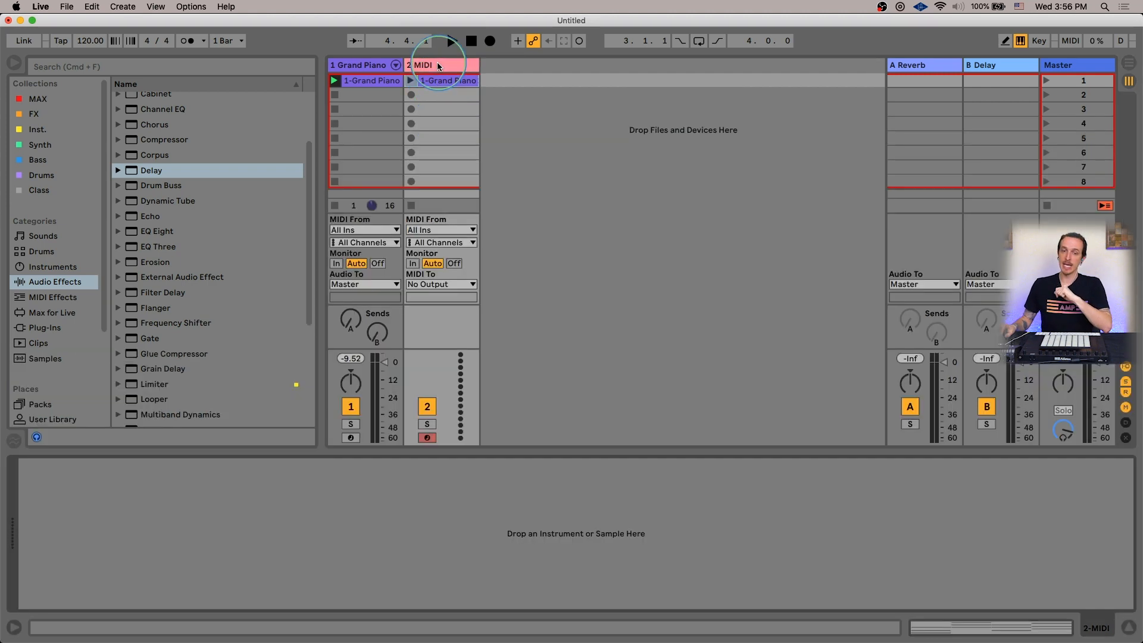
click(51, 267)
click(143, 267)
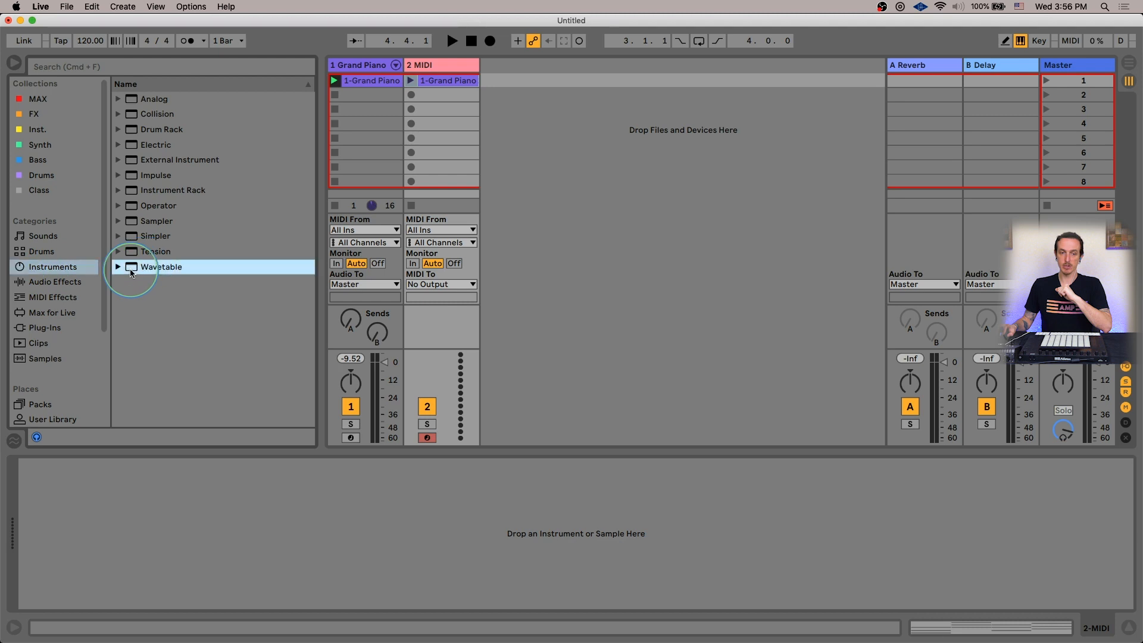
drag(455, 68, 456, 70)
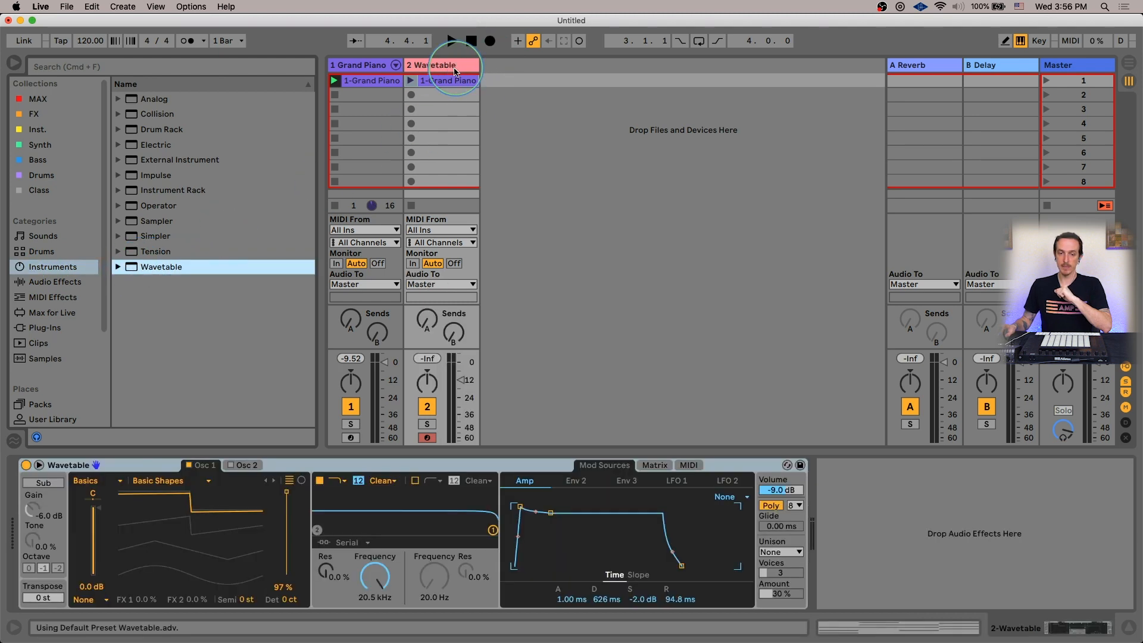
Switch playback from the Grand Piano clip to the copied clip on track 2 and set Wavetable's Transpose to 12 st
click(333, 94)
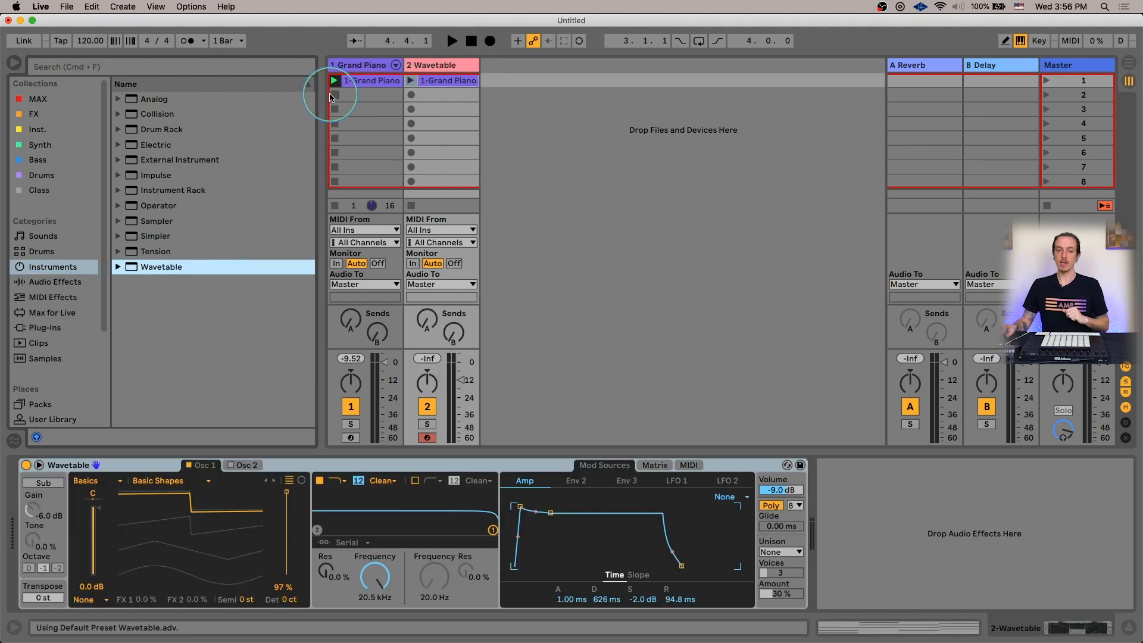
click(409, 82)
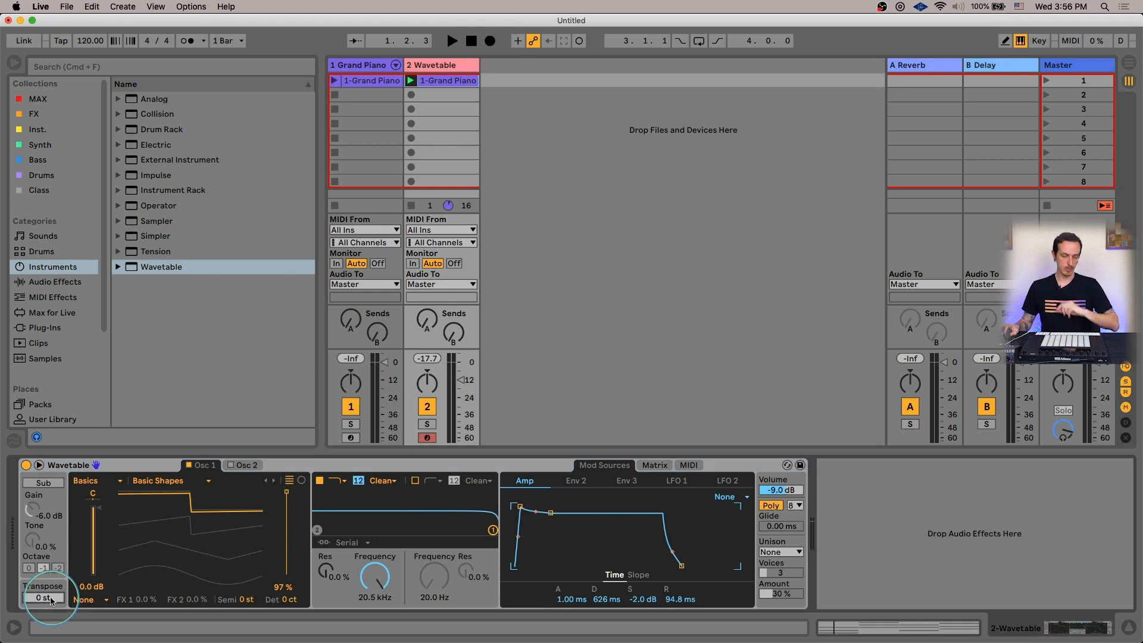
key(Return)
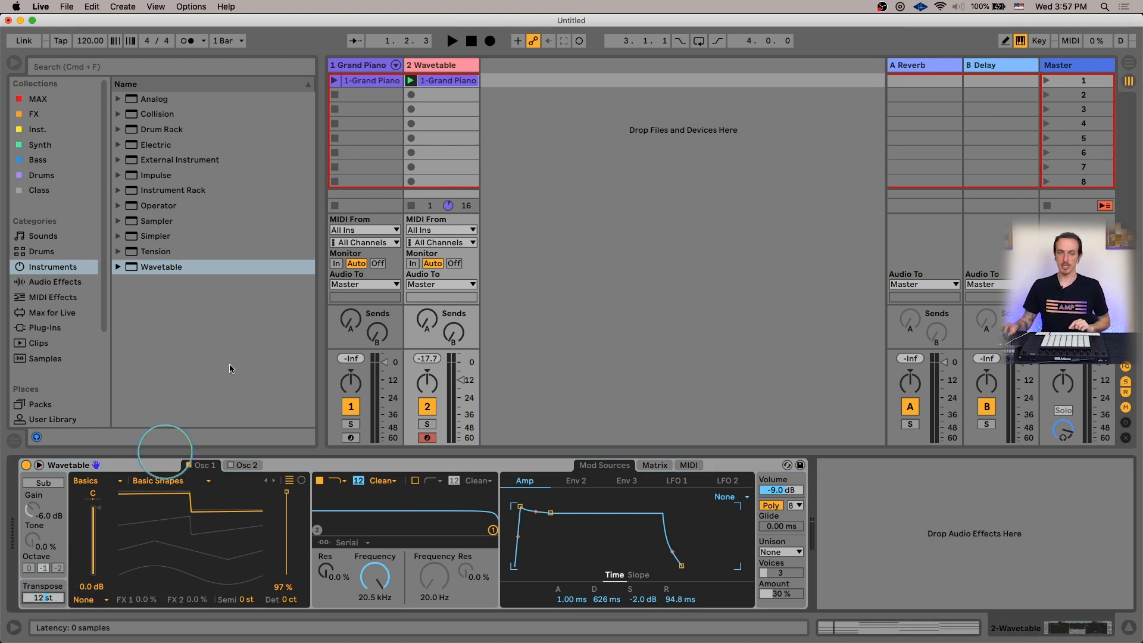
key(space)
key(space)
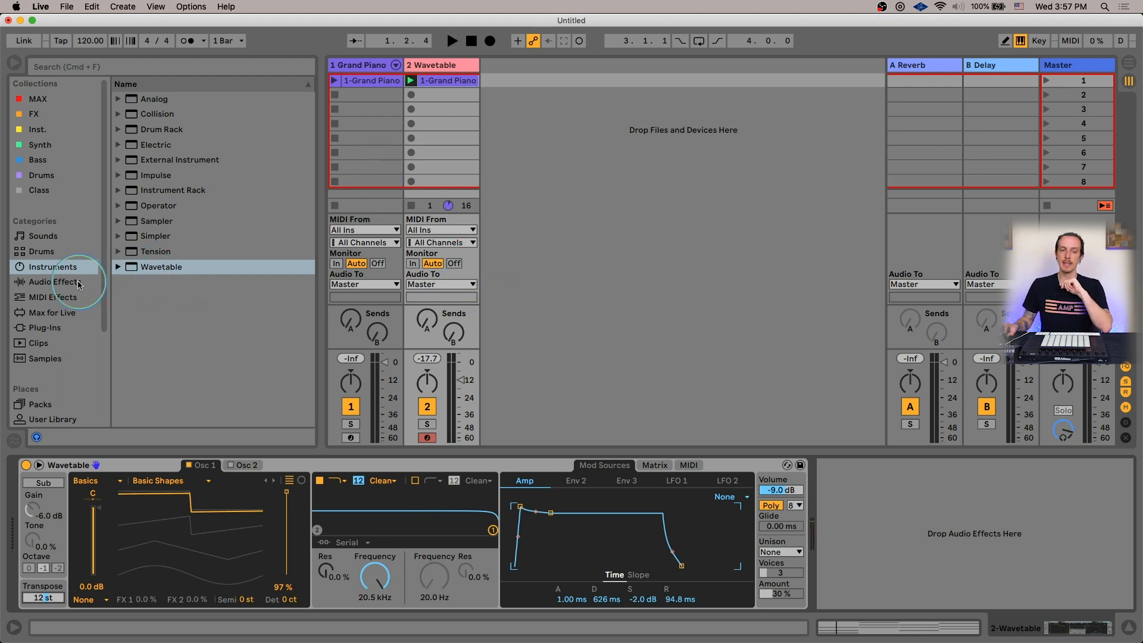
Add the Arpeggiator MIDI effect in front of Wavetable on track 2 and listen to the arpeggiated clip
click(55, 281)
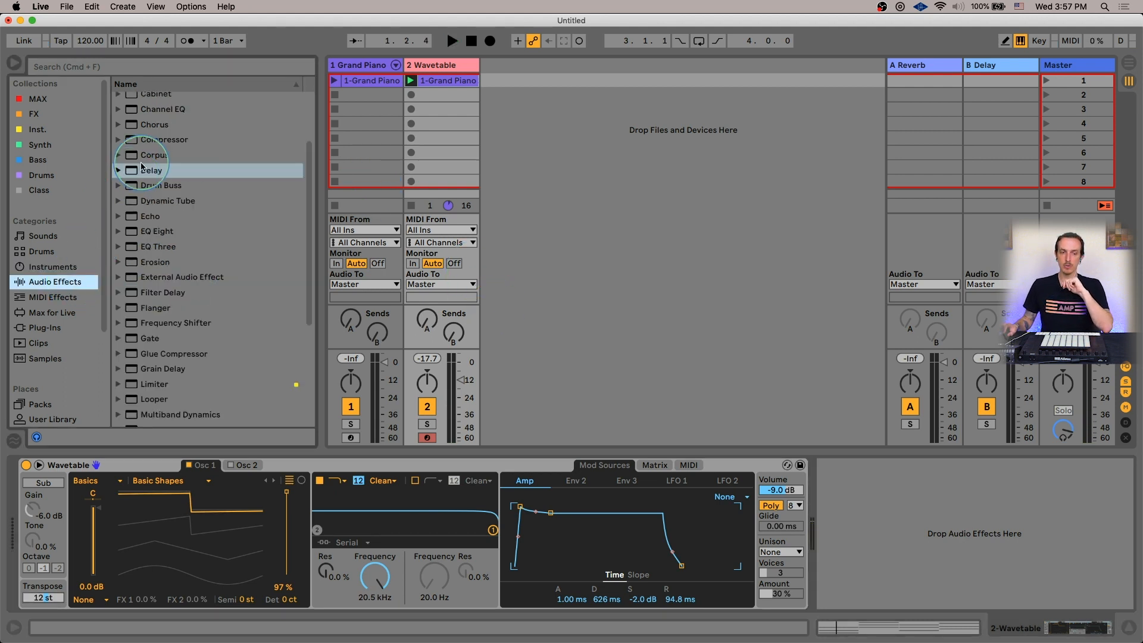
click(70, 296)
drag(167, 100, 37, 495)
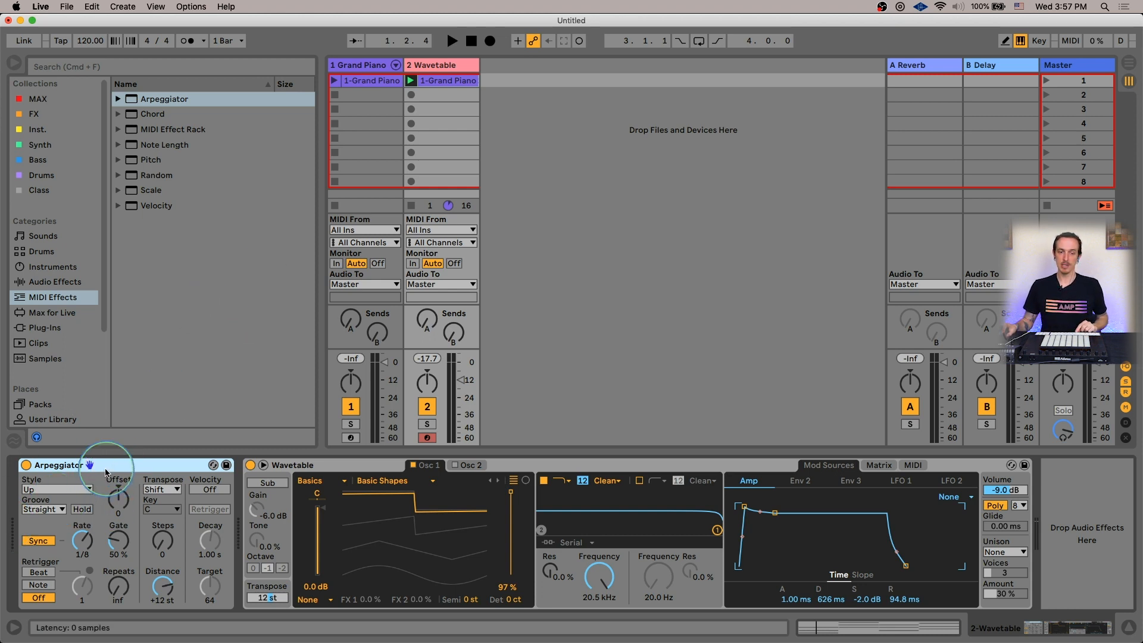
key(space)
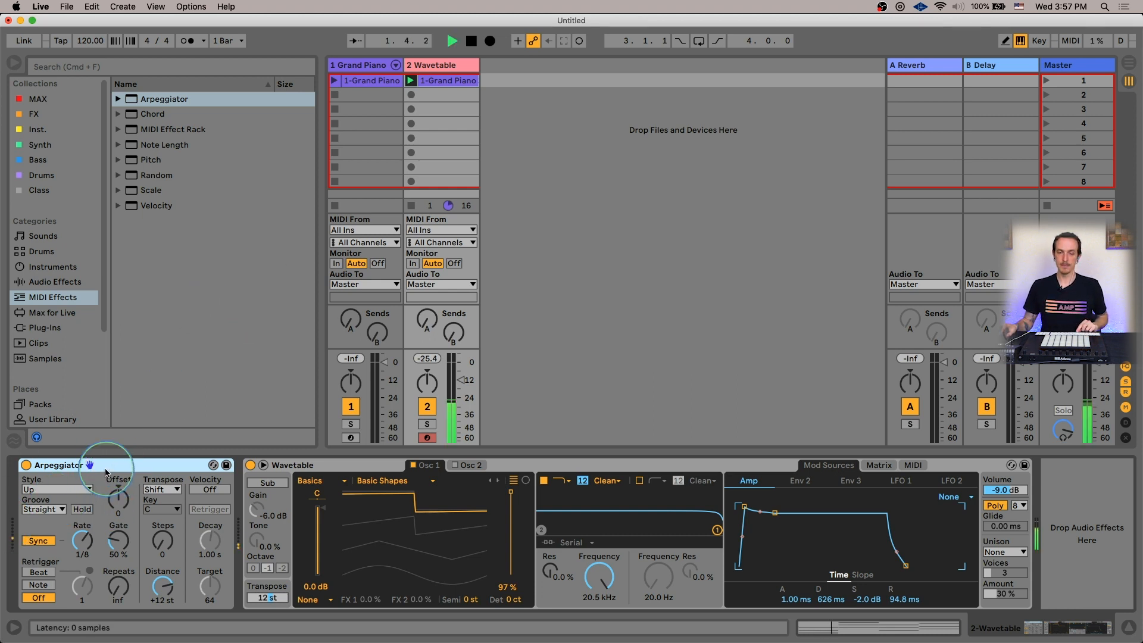
key(space)
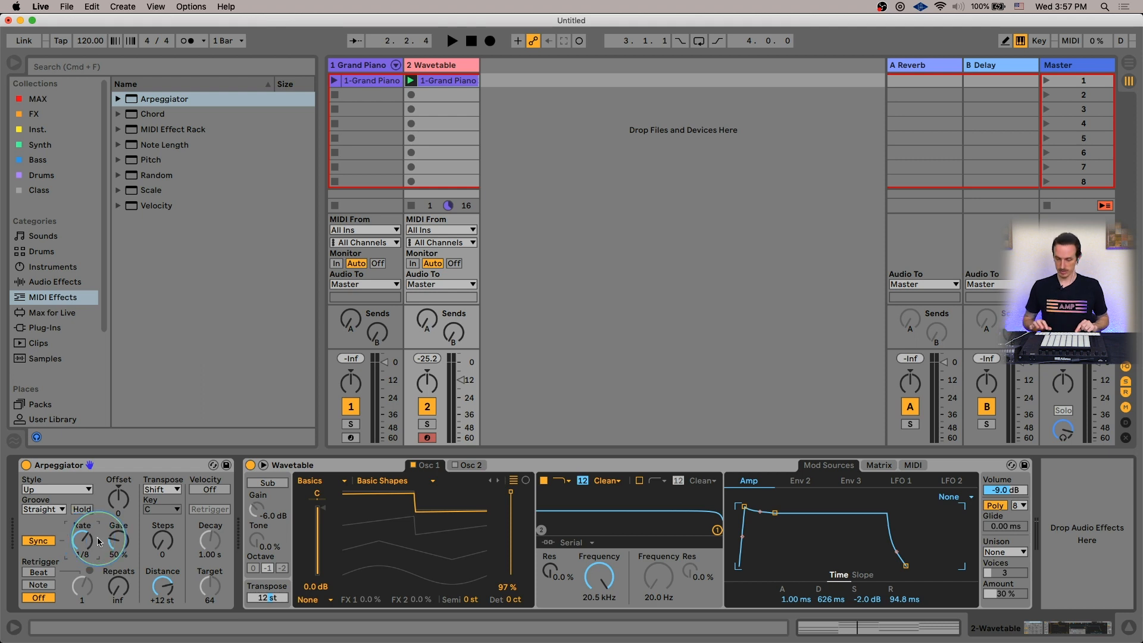
Audition the Arpeggiator with its Rate at 1/16 and 1/12 while the clip plays
key(space)
key(space)
key(Down)
key(space)
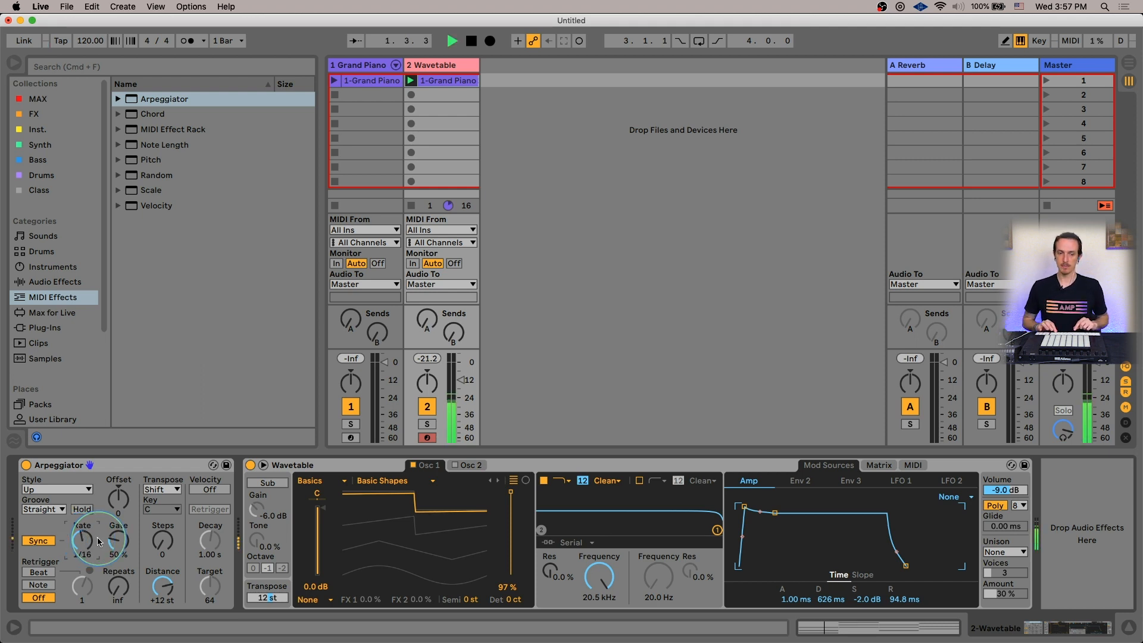
key(Up)
key(space)
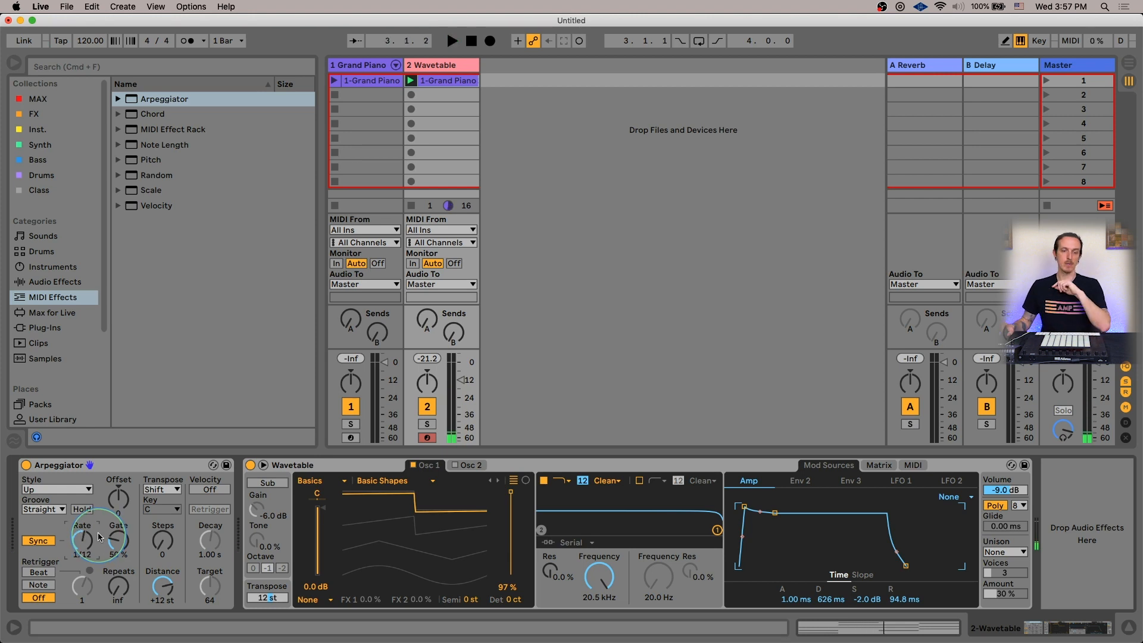
Try Arpeggiator rates of 1/24 and 1/16, and return the Rate to 1/8
drag(89, 530, 90, 545)
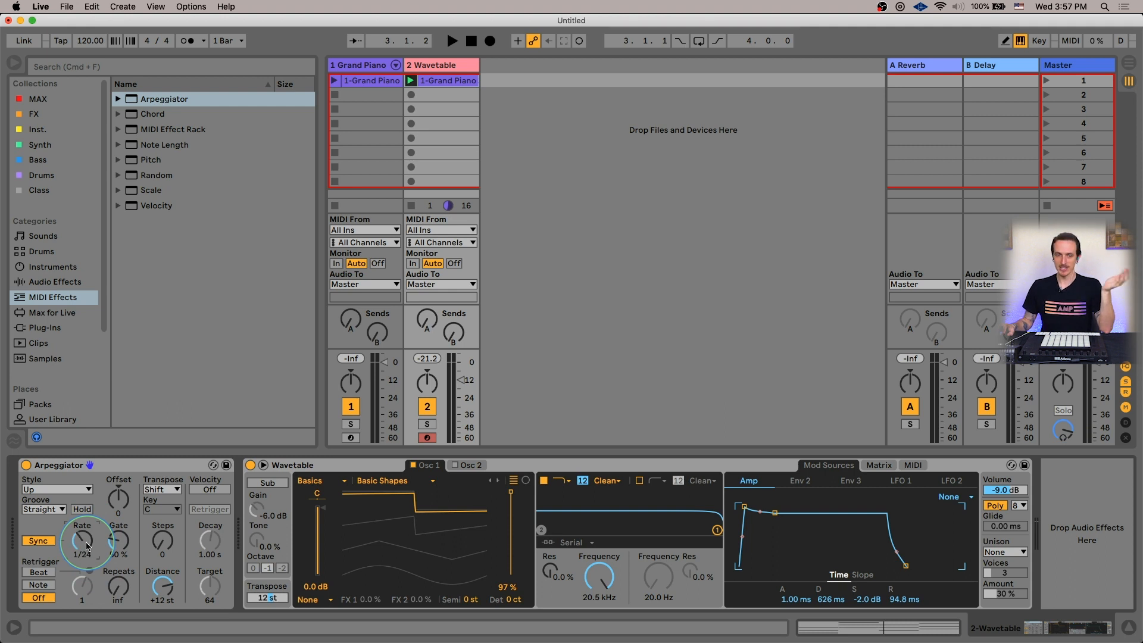
key(Up)
key(Up)
key(Down)
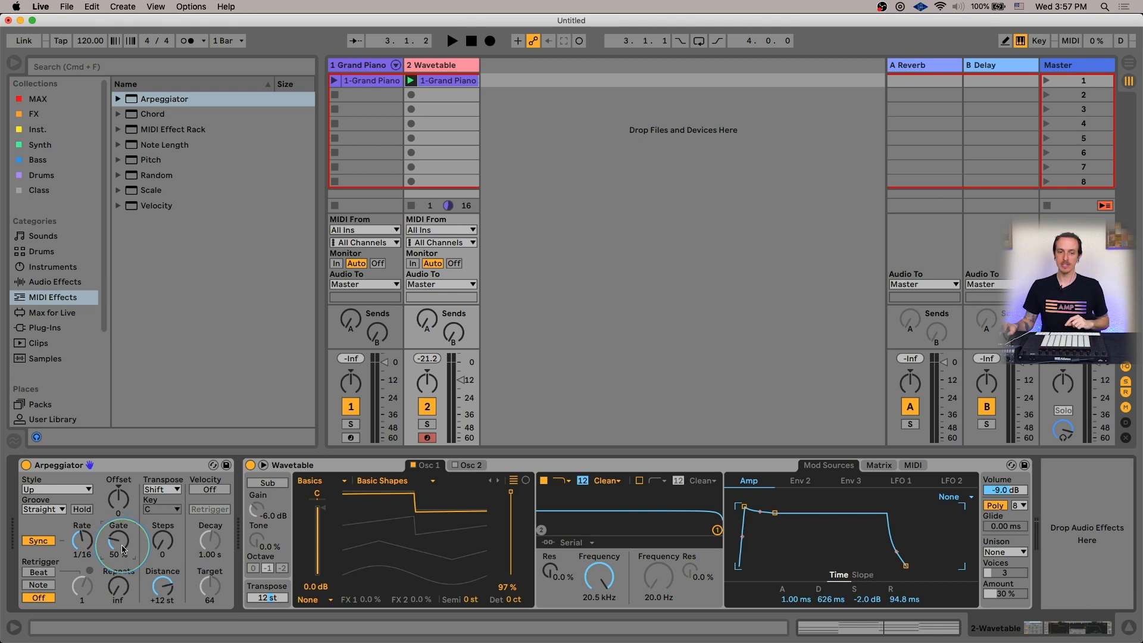
drag(84, 542, 84, 529)
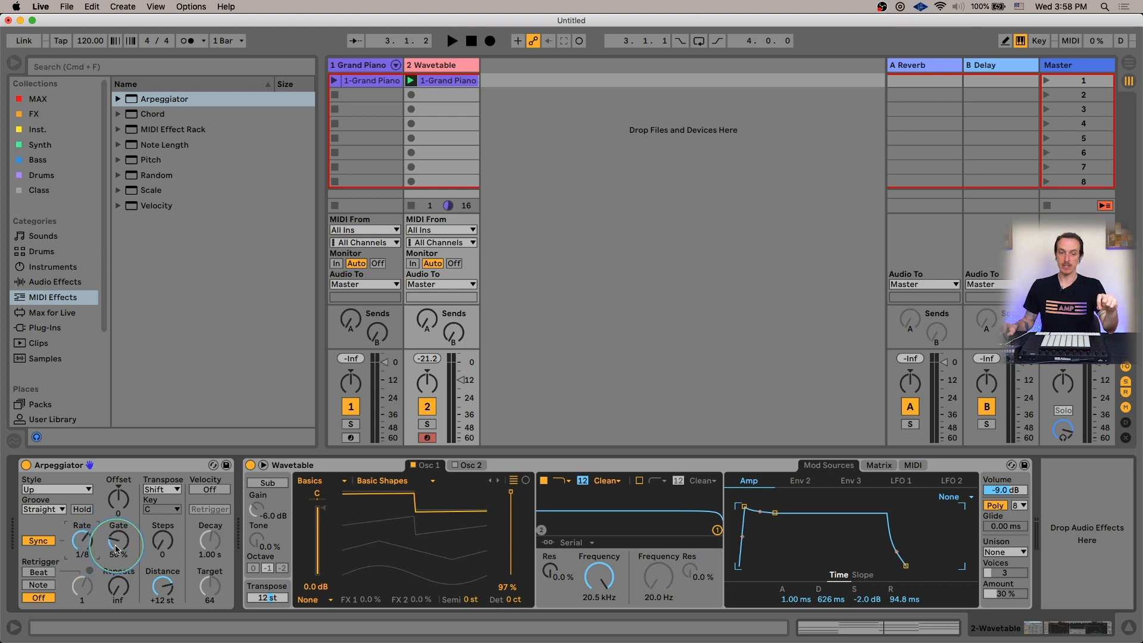
Audition the clip with the Arpeggiator's Gate raised to about 105 %, and reset the Gate to 50 %
drag(117, 545, 117, 537)
key(space)
key(space)
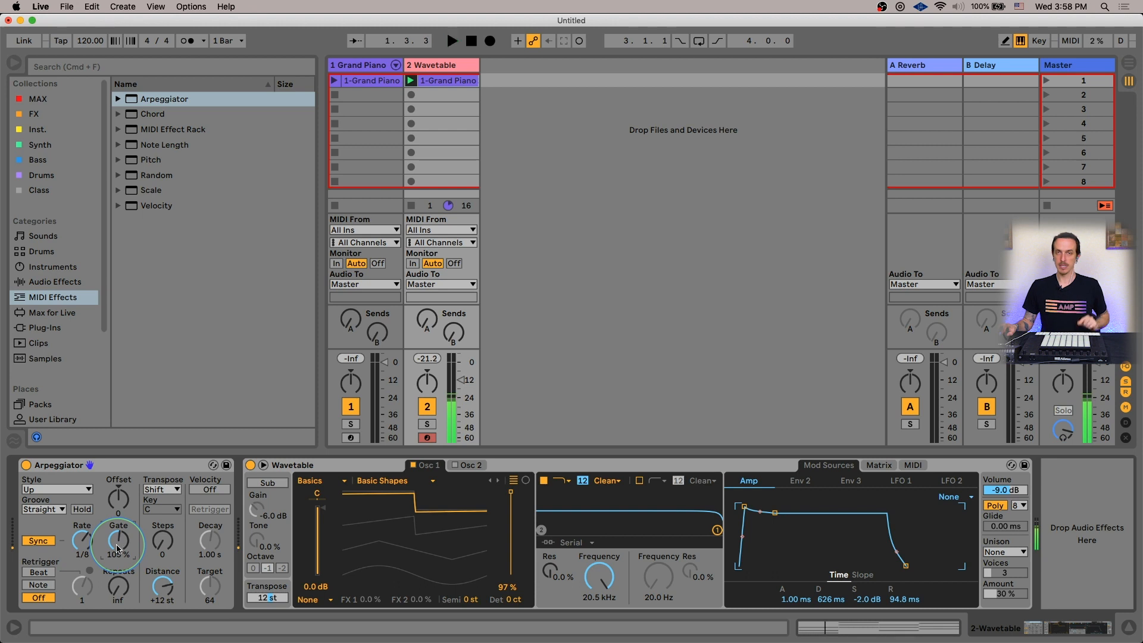
double_click(117, 547)
Audition the clip with the Arpeggiator's Style set to Down and to Down & Up
click(45, 490)
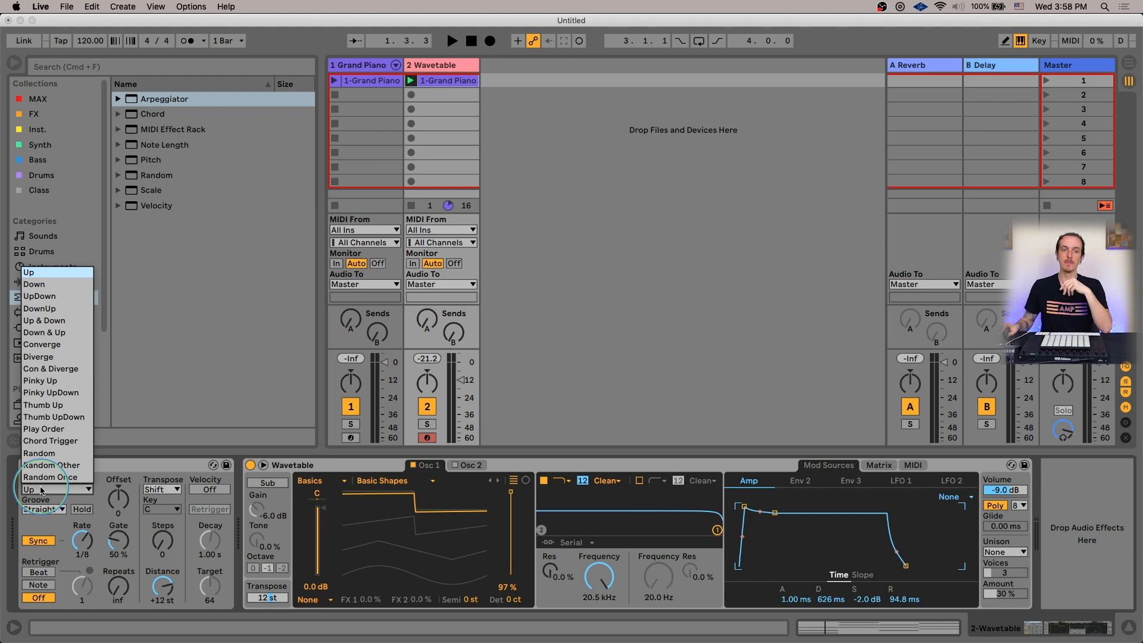
click(83, 284)
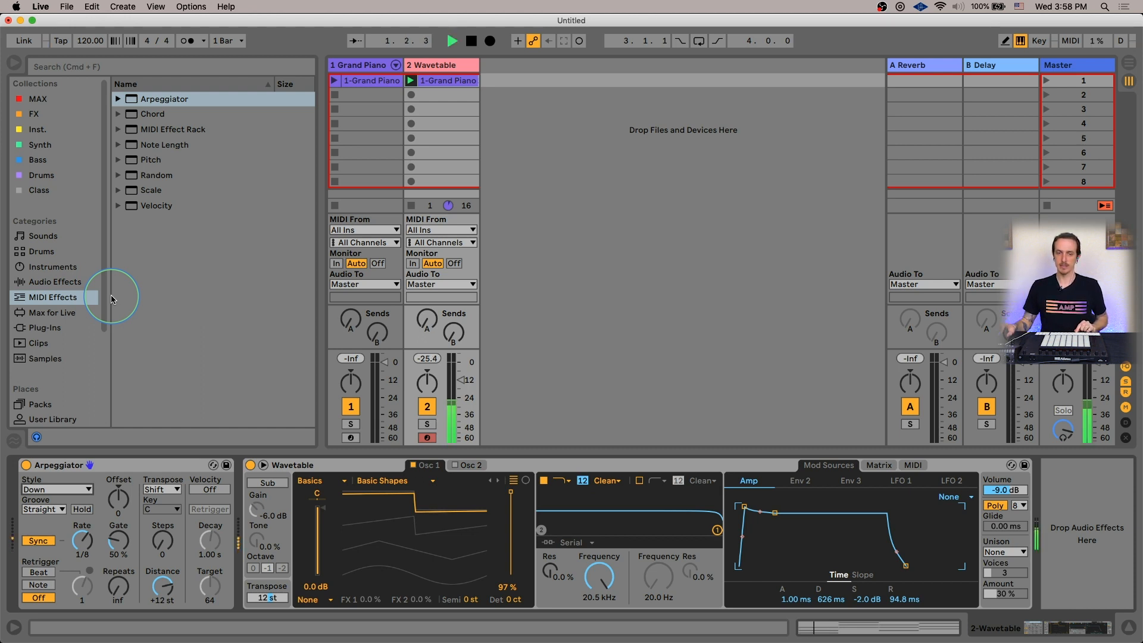
click(74, 490)
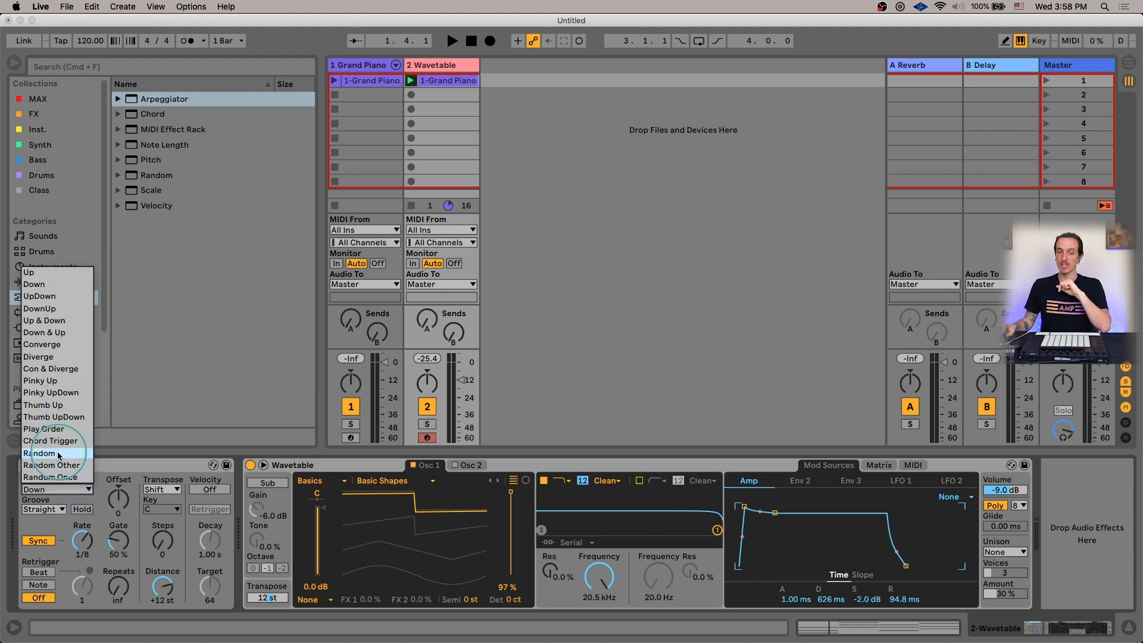
click(60, 334)
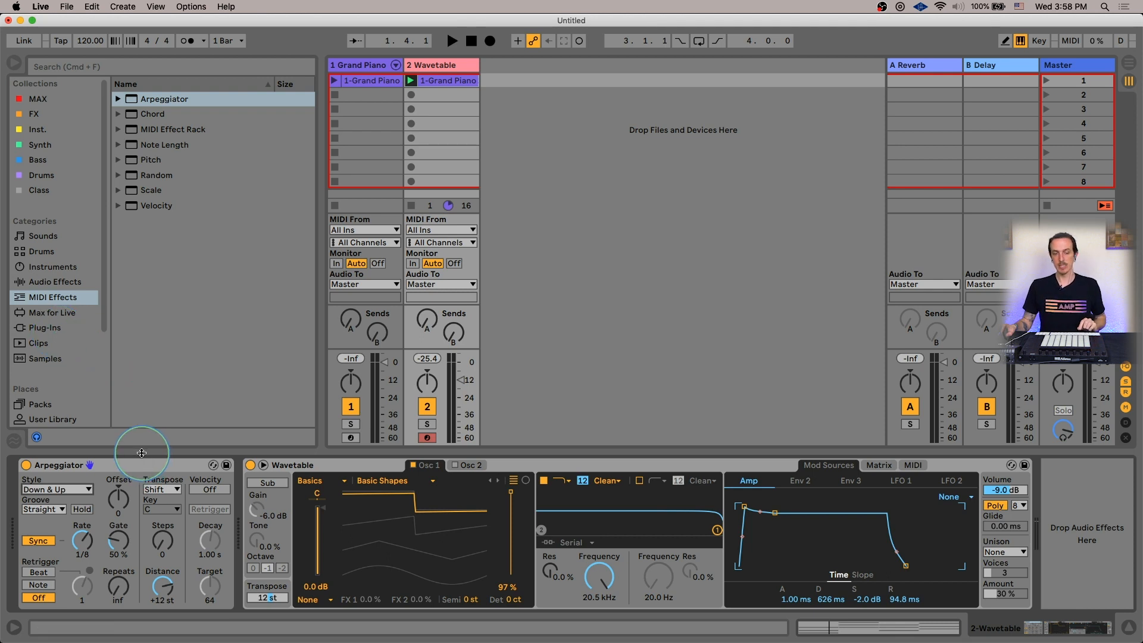
key(space)
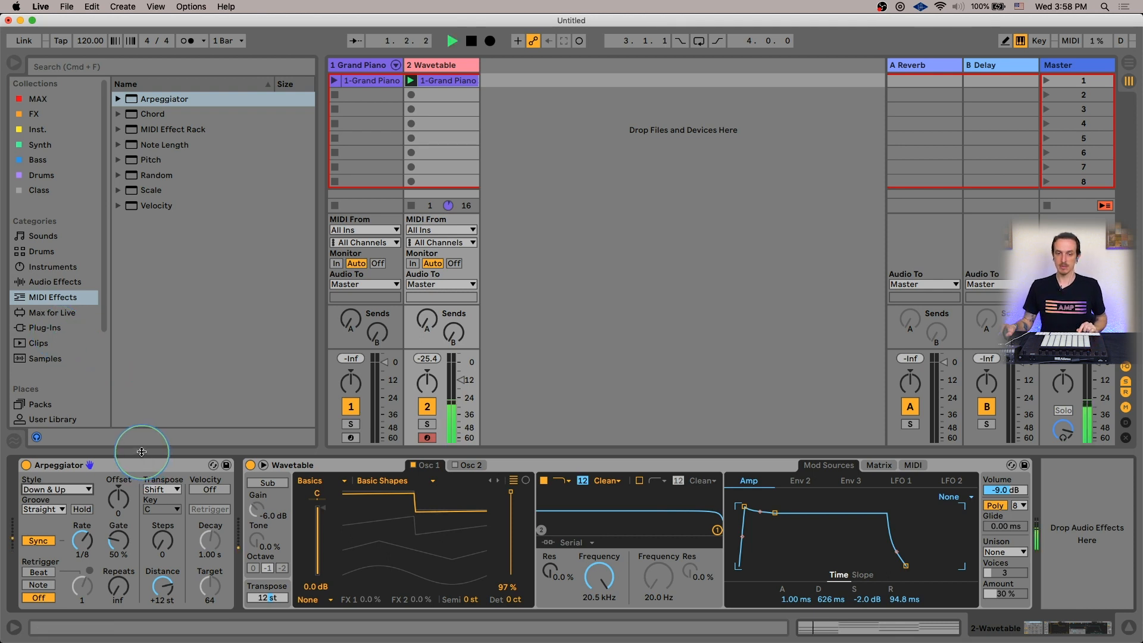
key(space)
Set the Arpeggiator's Style to Diverge and listen to the clip
click(59, 489)
click(60, 356)
key(space)
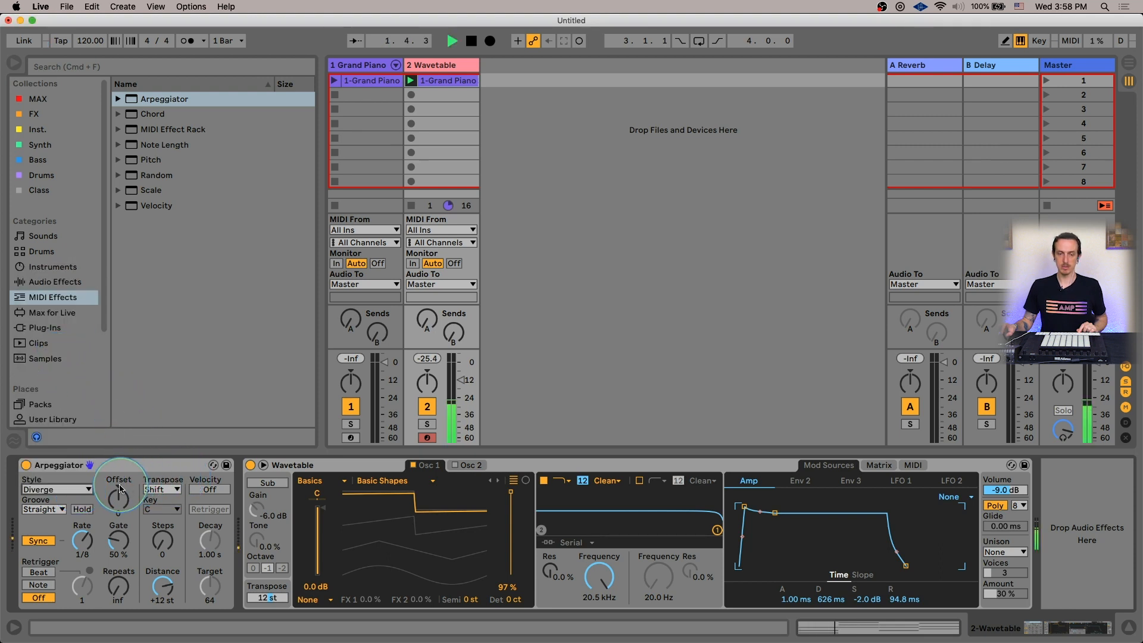
key(space)
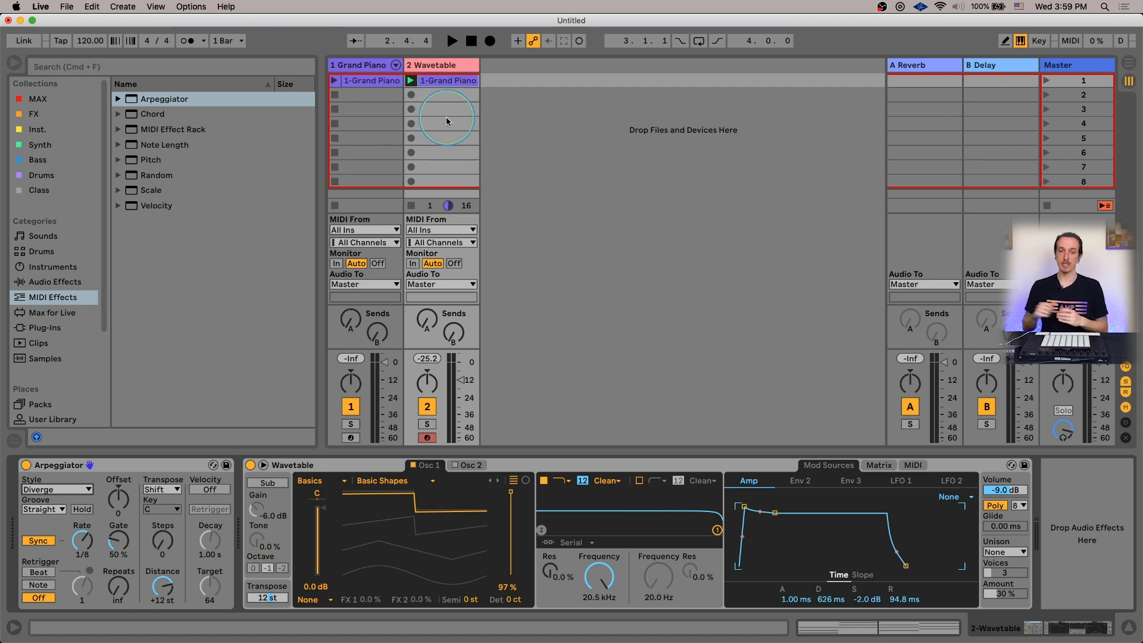
Open the notes of the clip on the Wavetable track and play it to compare its written chords with the arpeggio
double_click(446, 80)
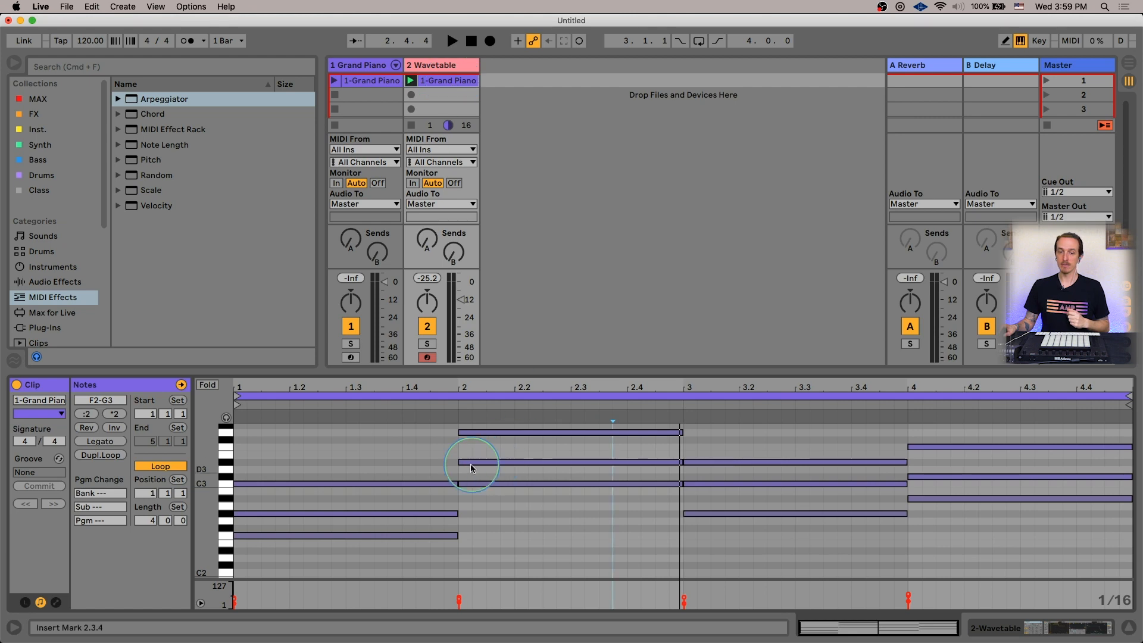
drag(1037, 548, 341, 429)
click(356, 419)
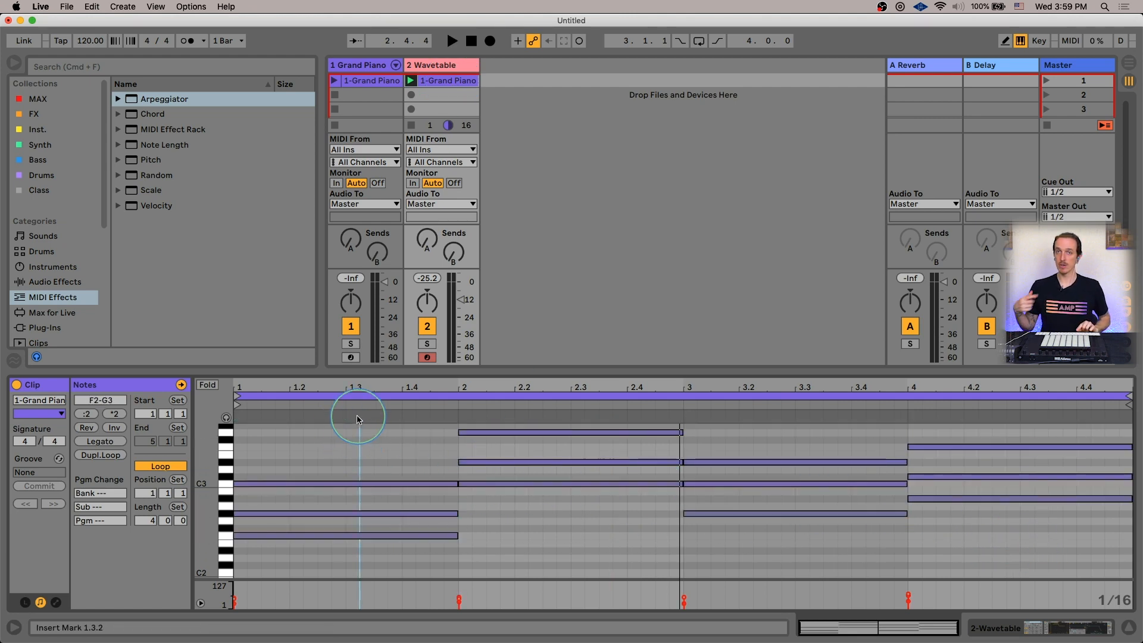
key(space)
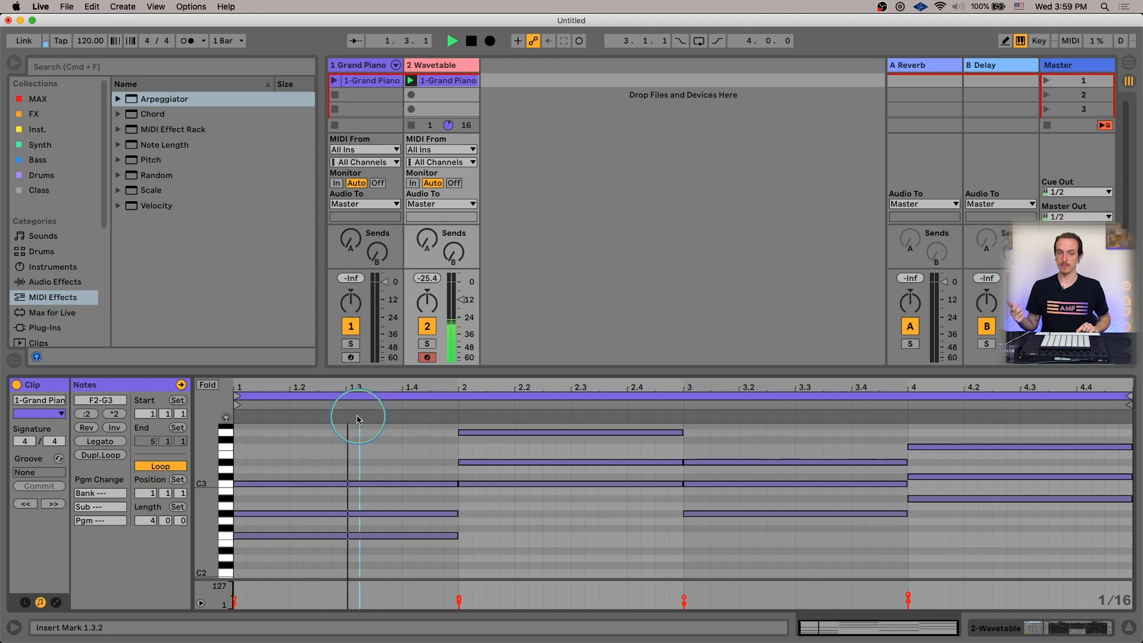
key(space)
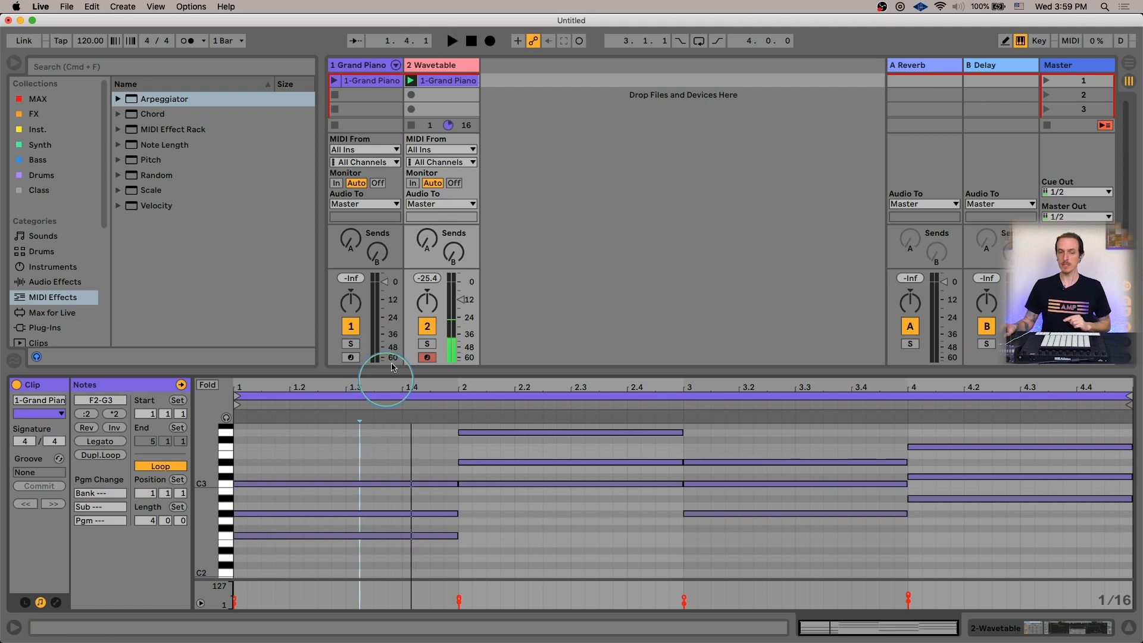
Move the Wavetable instrument from track 2 to a new MIDI track, leaving the clip and the Arpeggiator on track 2
click(437, 72)
drag(431, 361, 516, 110)
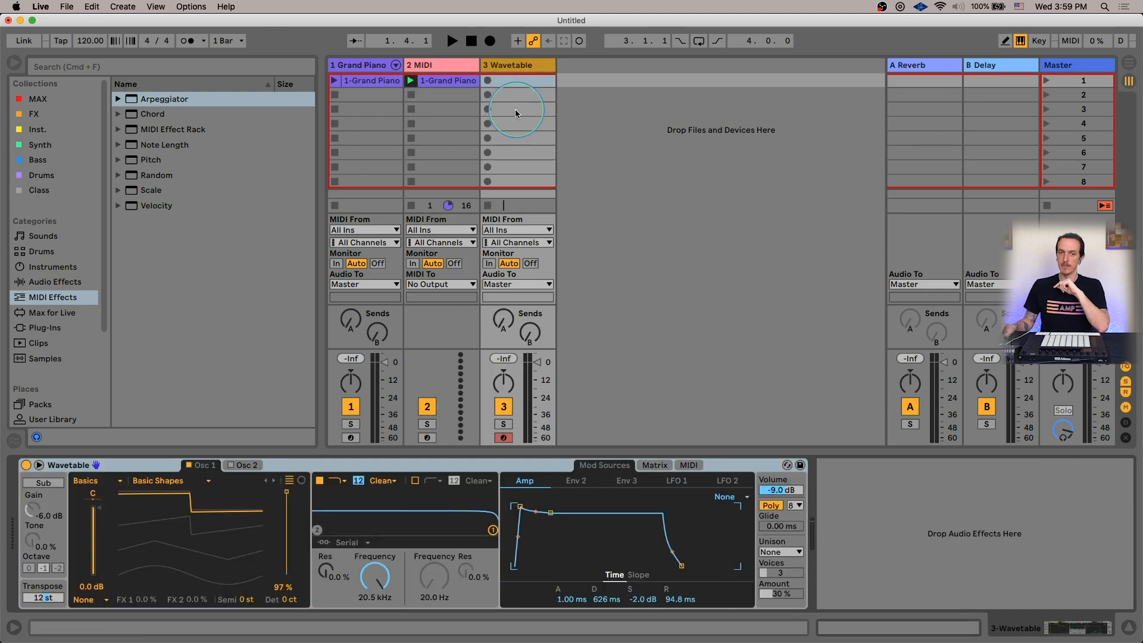
click(509, 70)
click(451, 66)
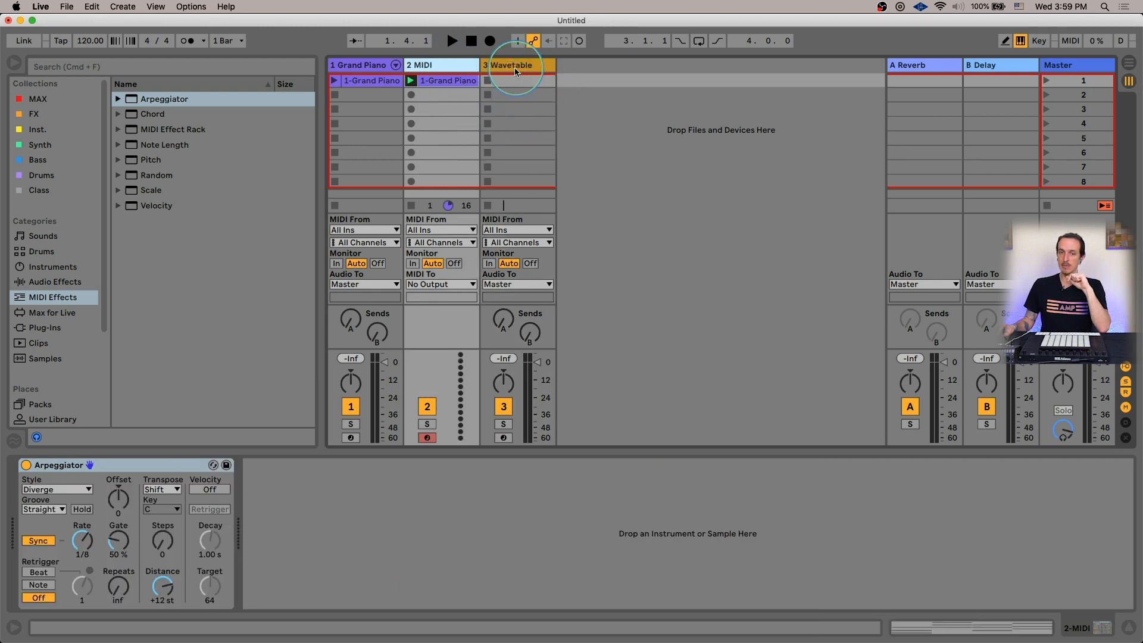
Set the MIDI From input of the new Wavetable track to 2-MIDI
click(522, 241)
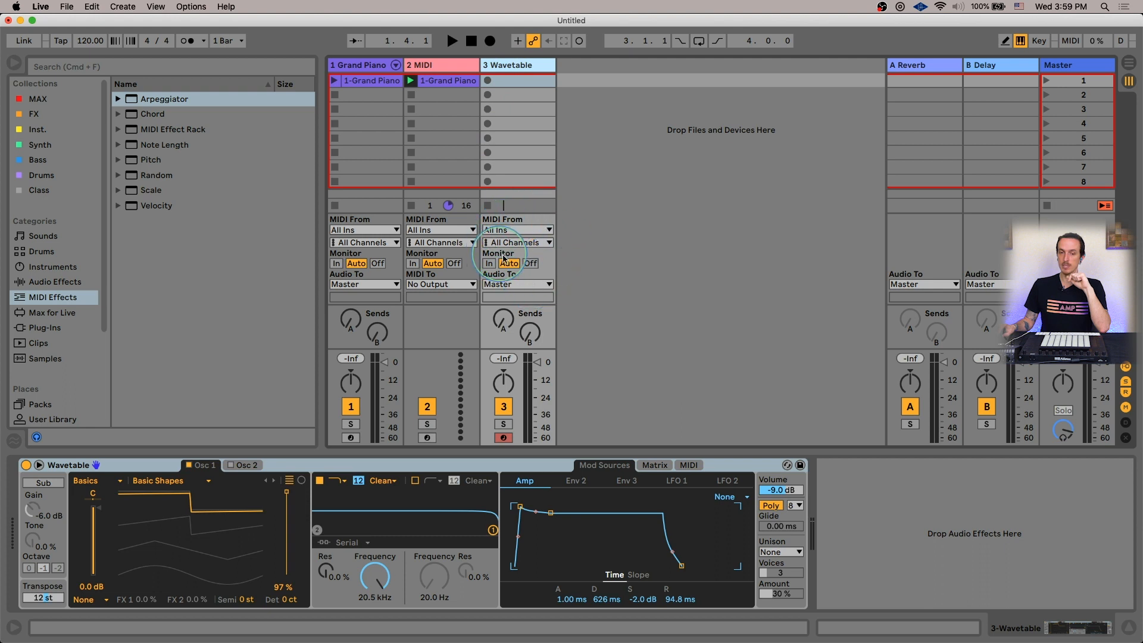
click(1124, 368)
click(1123, 368)
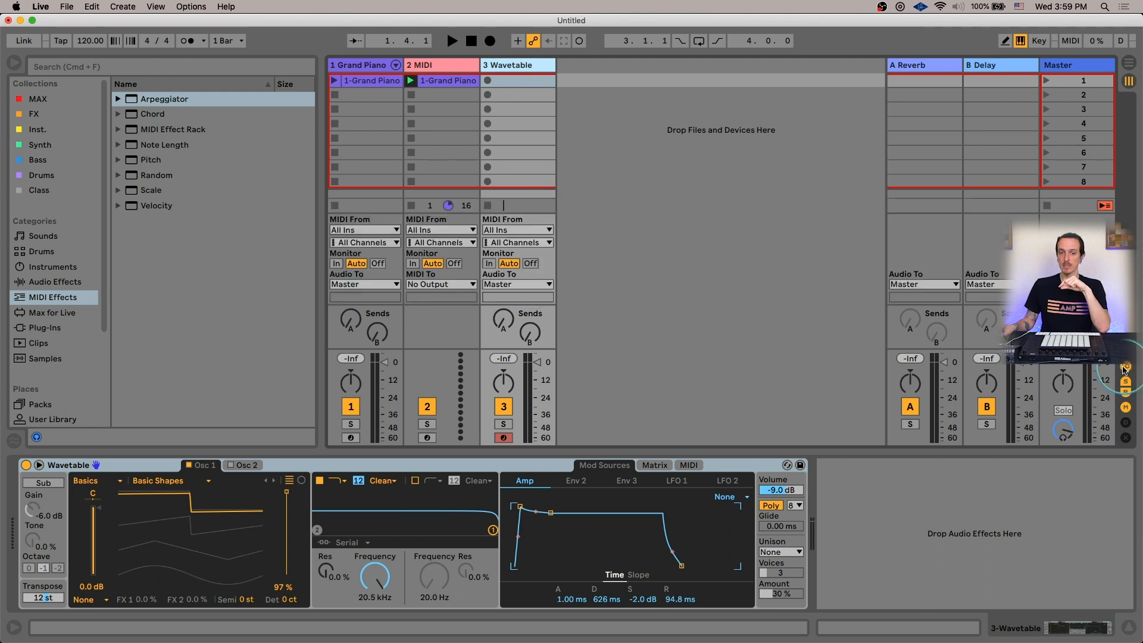
click(508, 230)
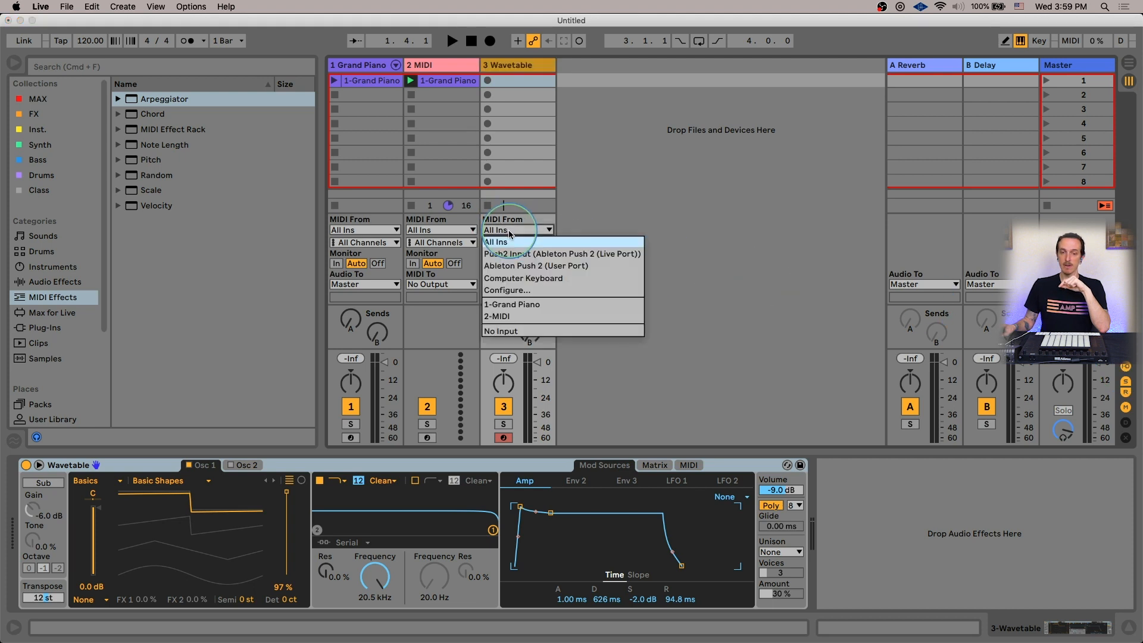
click(523, 314)
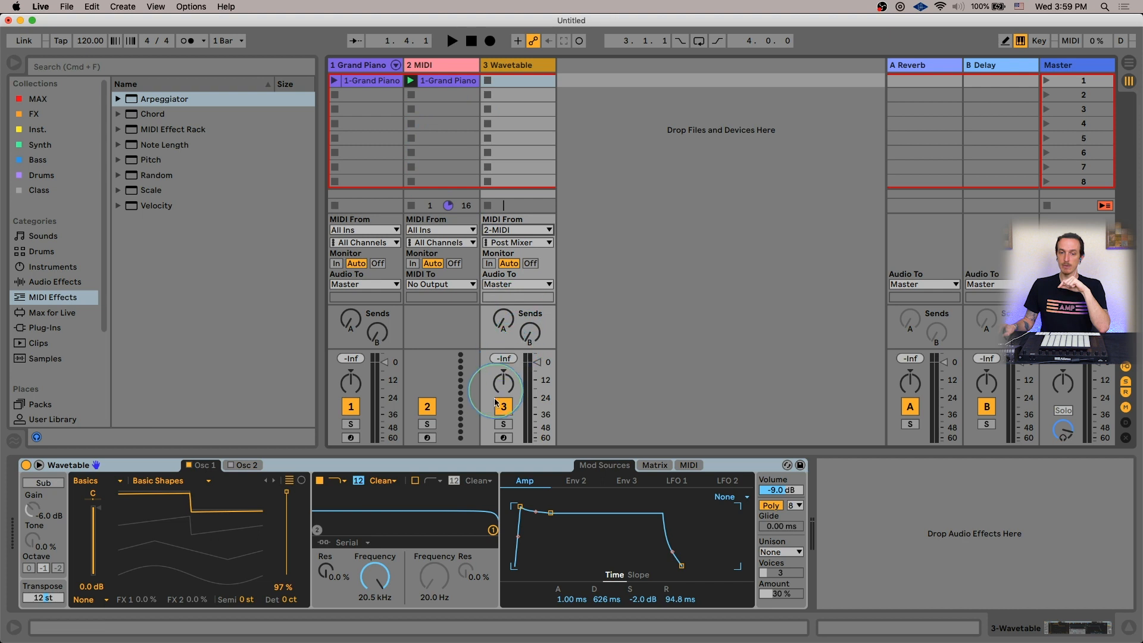
Arm the Wavetable track for recording and lower its volume slightly
click(503, 438)
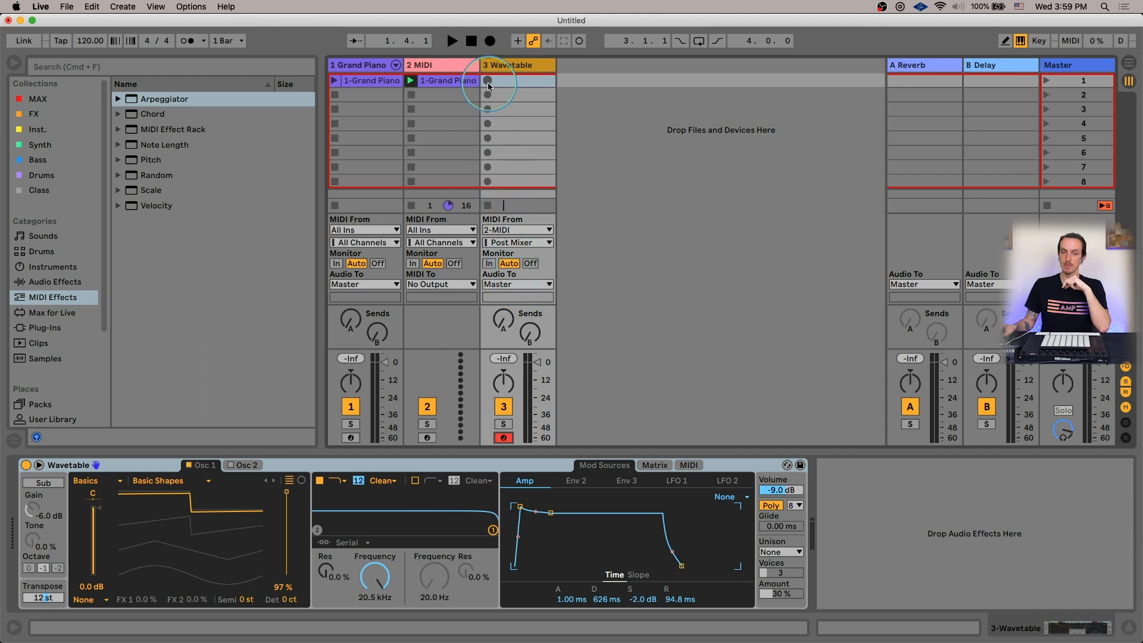
drag(536, 362, 536, 371)
click(202, 41)
click(221, 71)
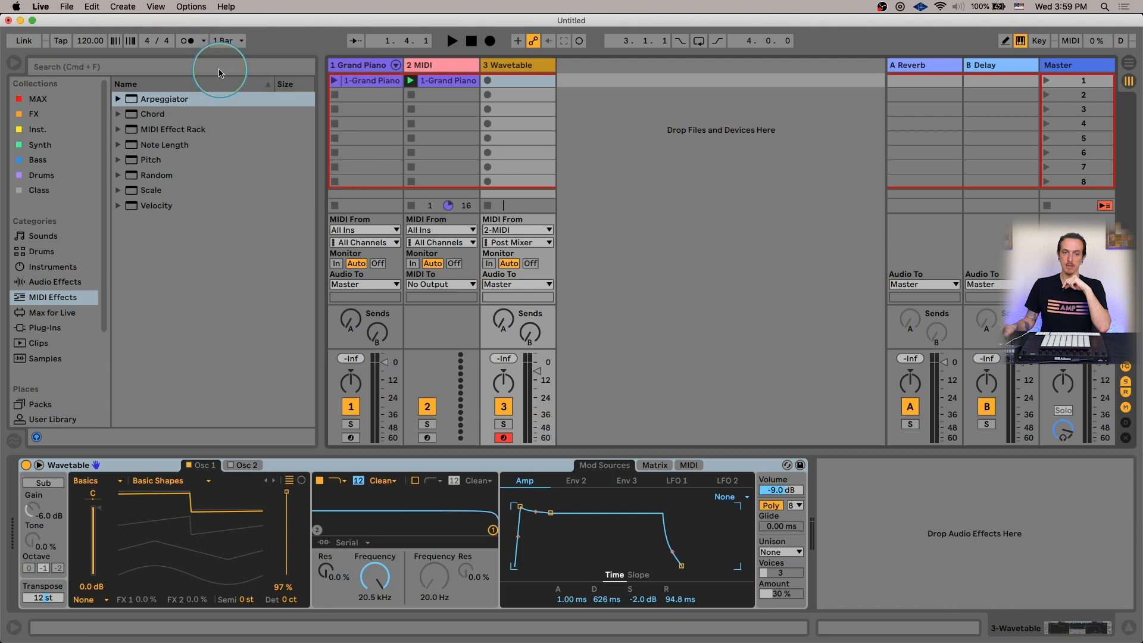
Record four bars of the arpeggiated MIDI into the first clip slot of the Wavetable track, and stop playback
click(487, 81)
click(513, 82)
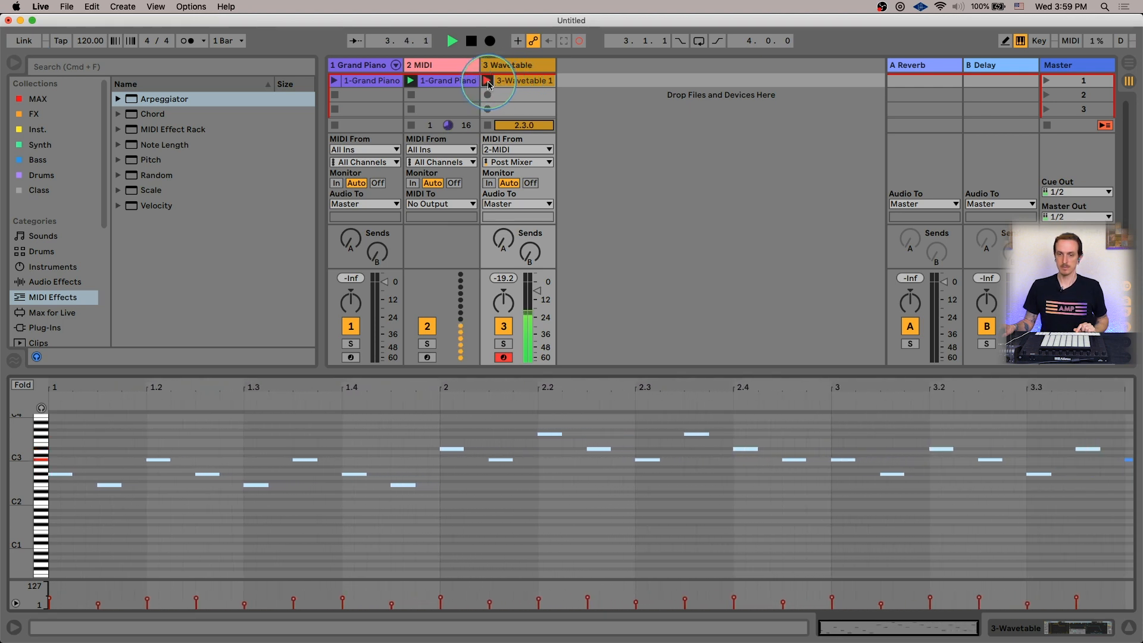
click(488, 84)
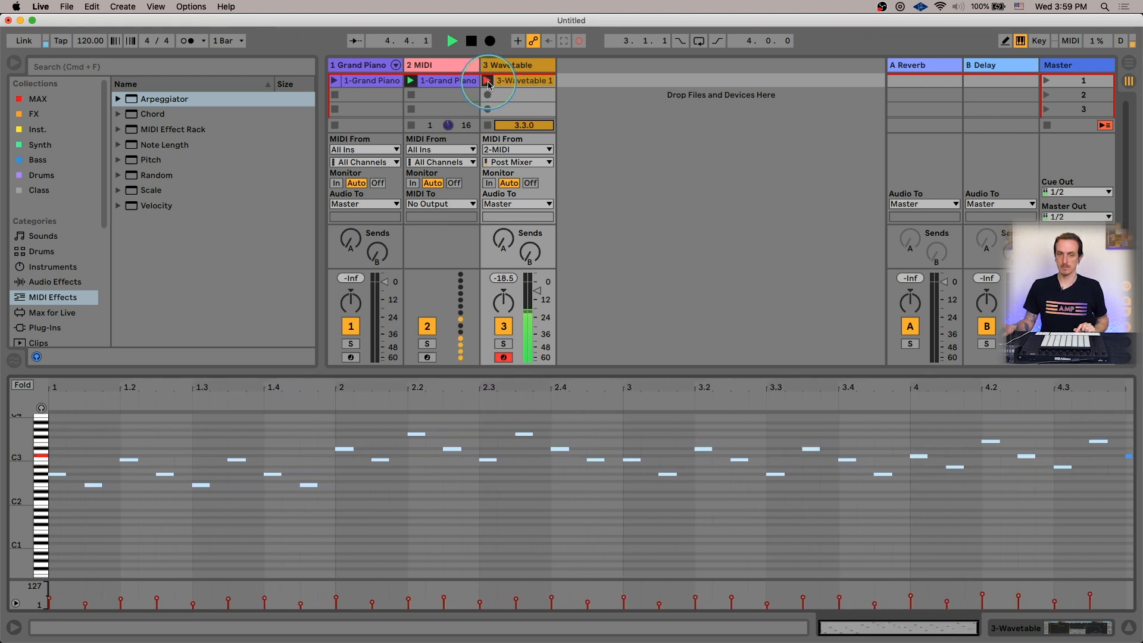
key(space)
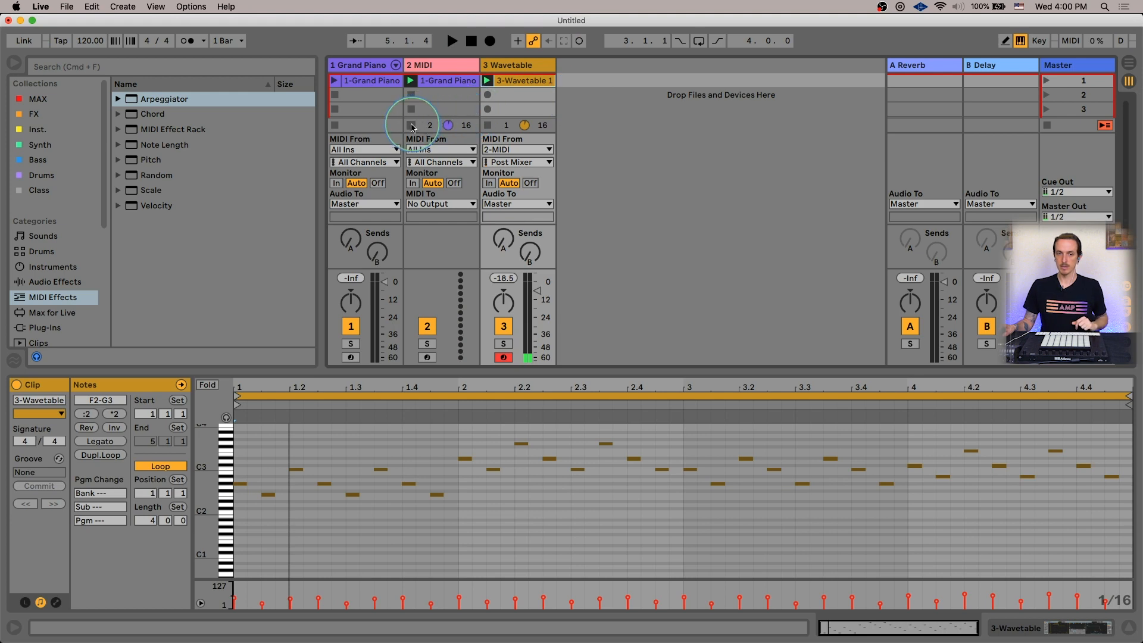
Compare the written chords of the clip on track 2 with the notes of the recorded Wavetable clip
click(450, 82)
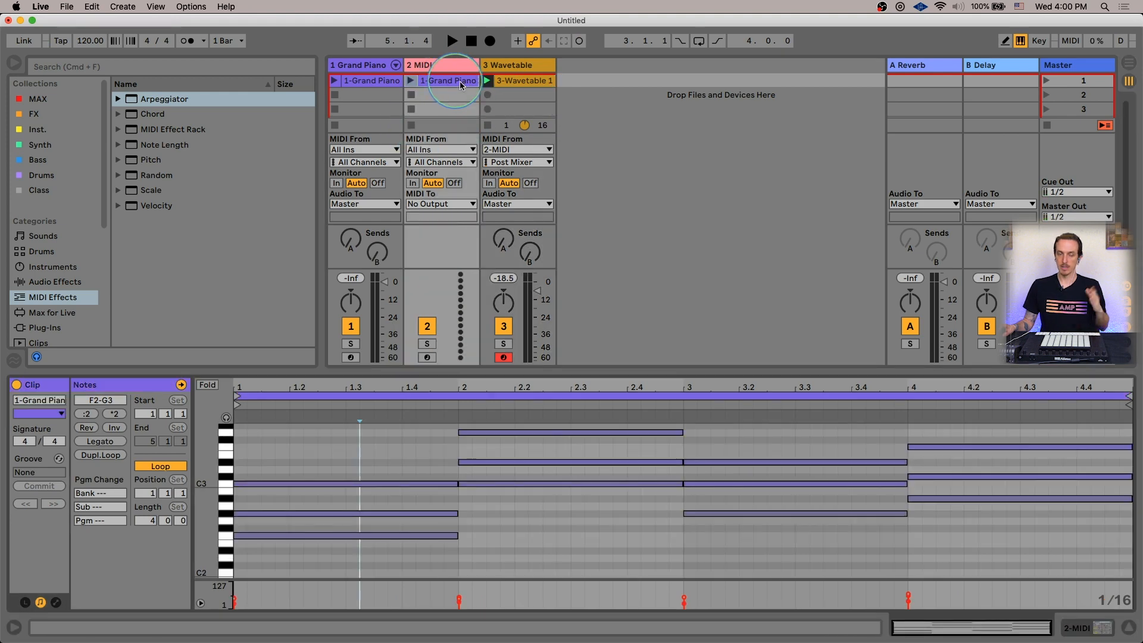
click(515, 84)
click(528, 526)
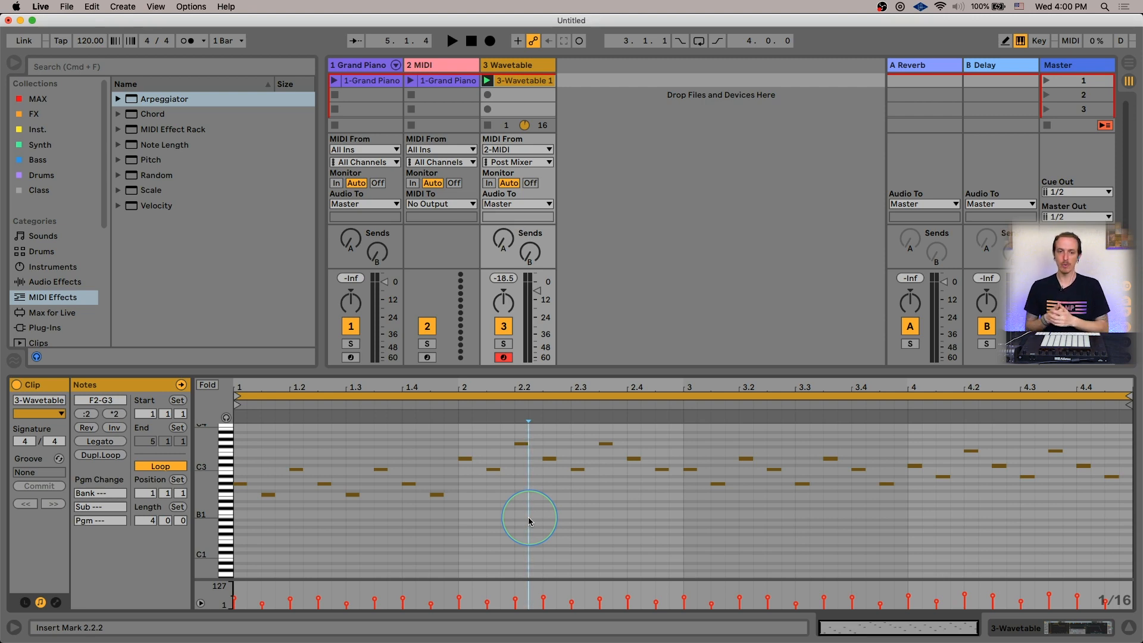
In the recorded clip, duplicate the C3 note at 1.2.1, delete the last note of bar 1, and listen to the pattern
drag(305, 454, 297, 474)
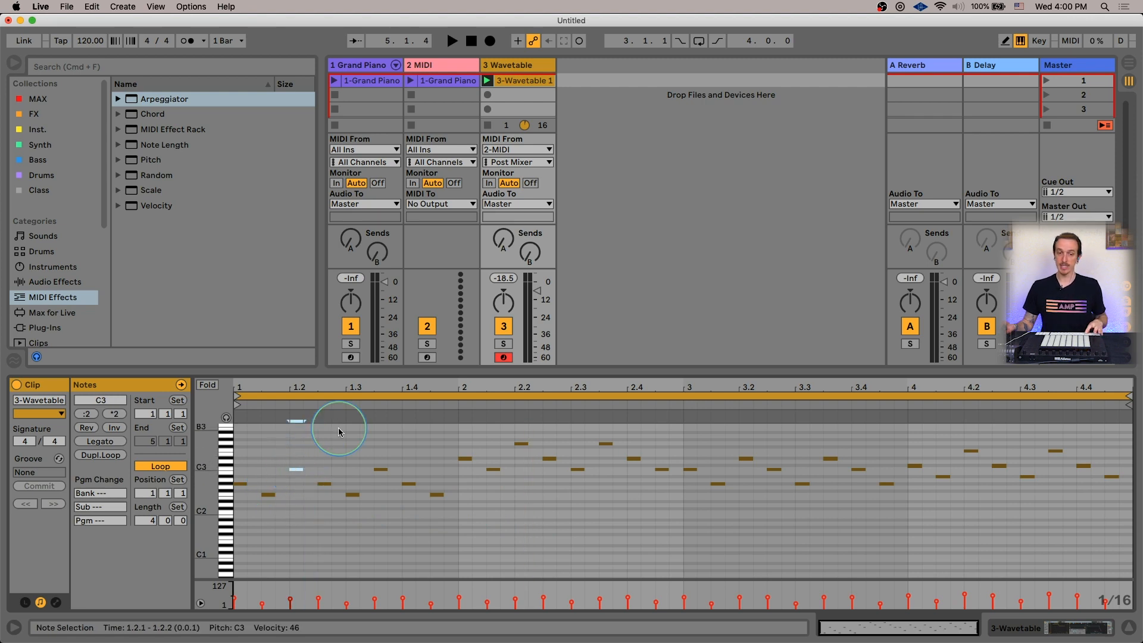
key(super+d)
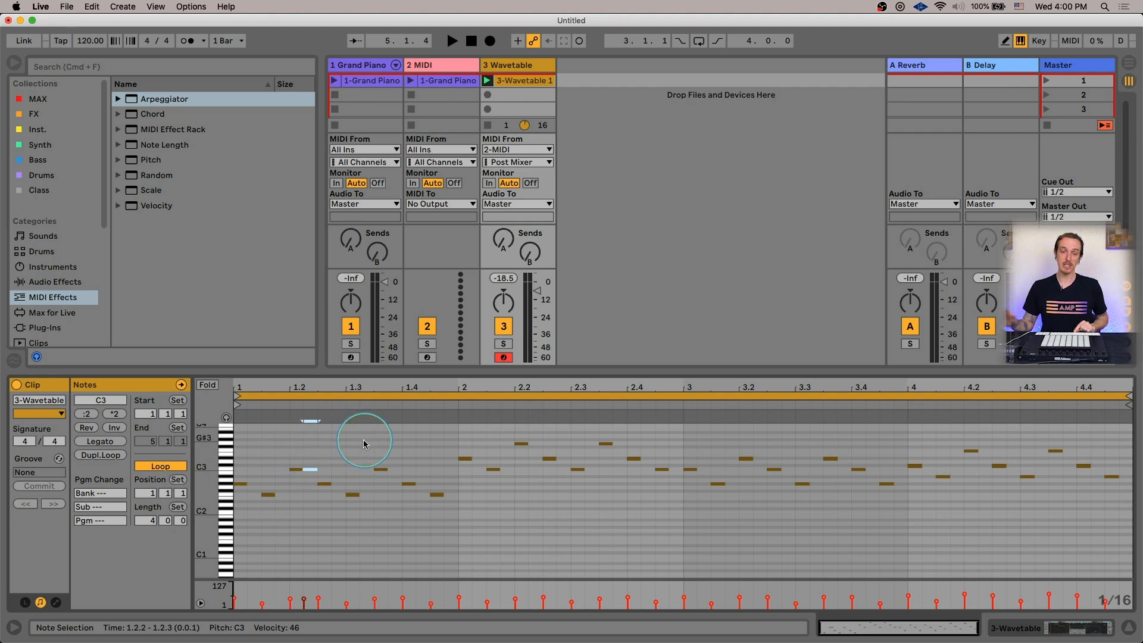
key(space)
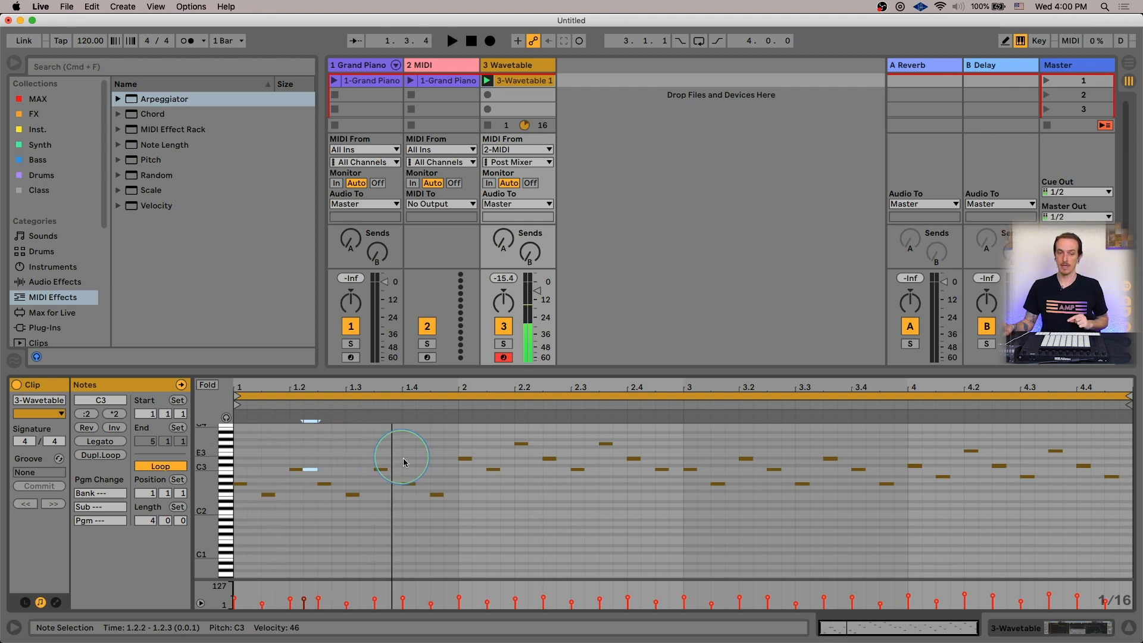
click(437, 509)
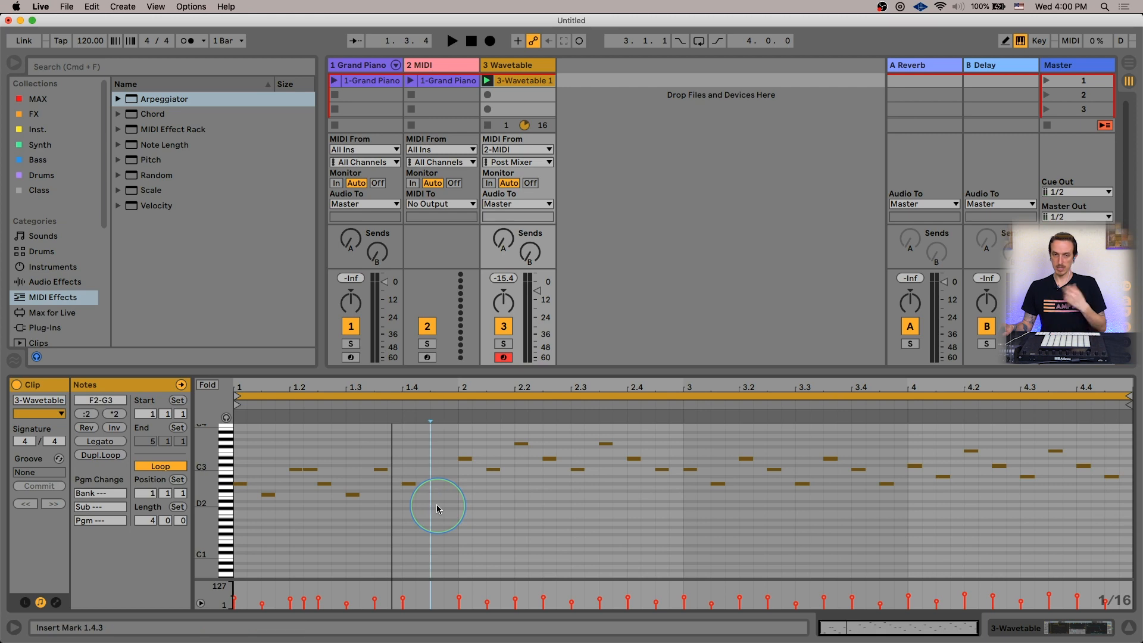
key(space)
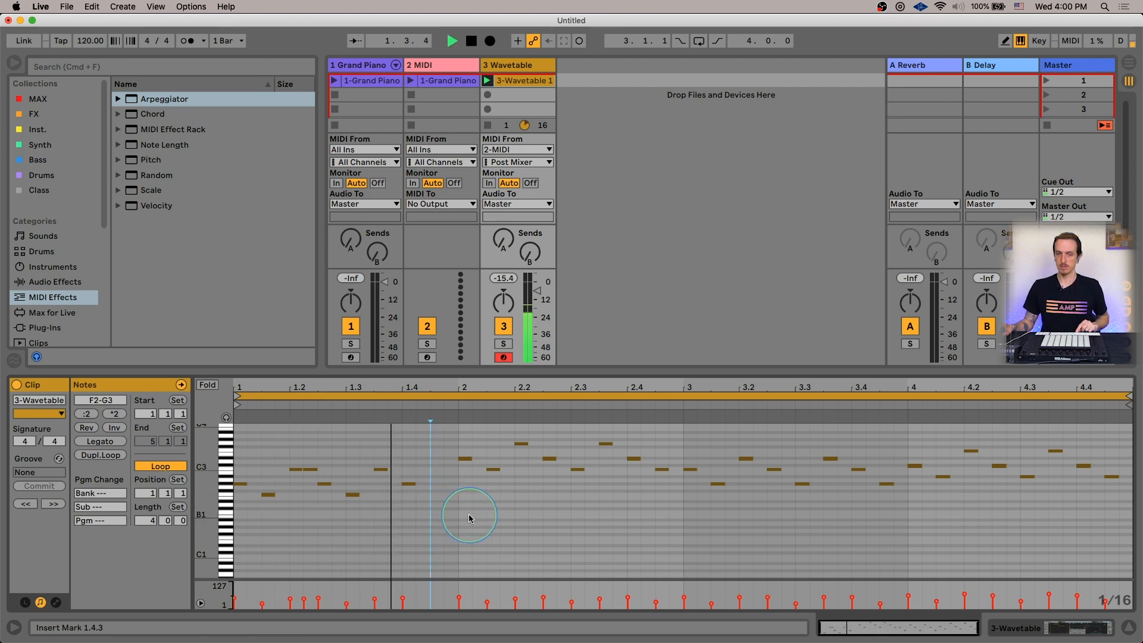
key(space)
Raise the note at 1.4.1 to G#3 and the note at 2.4.3 to C4, playing the clip to check
click(408, 484)
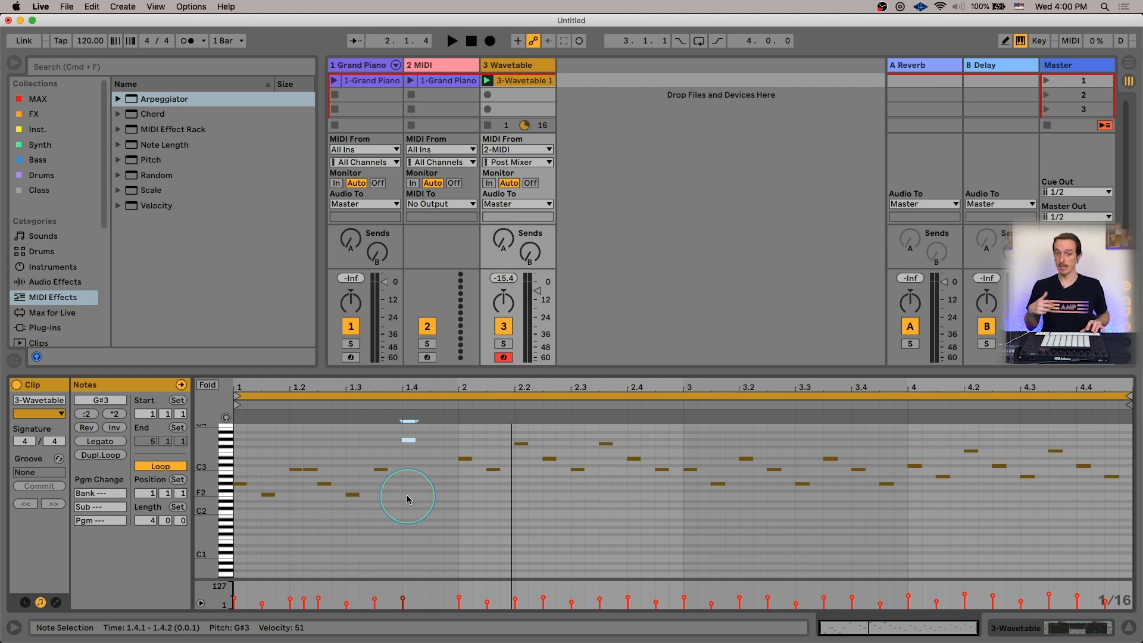
key(space)
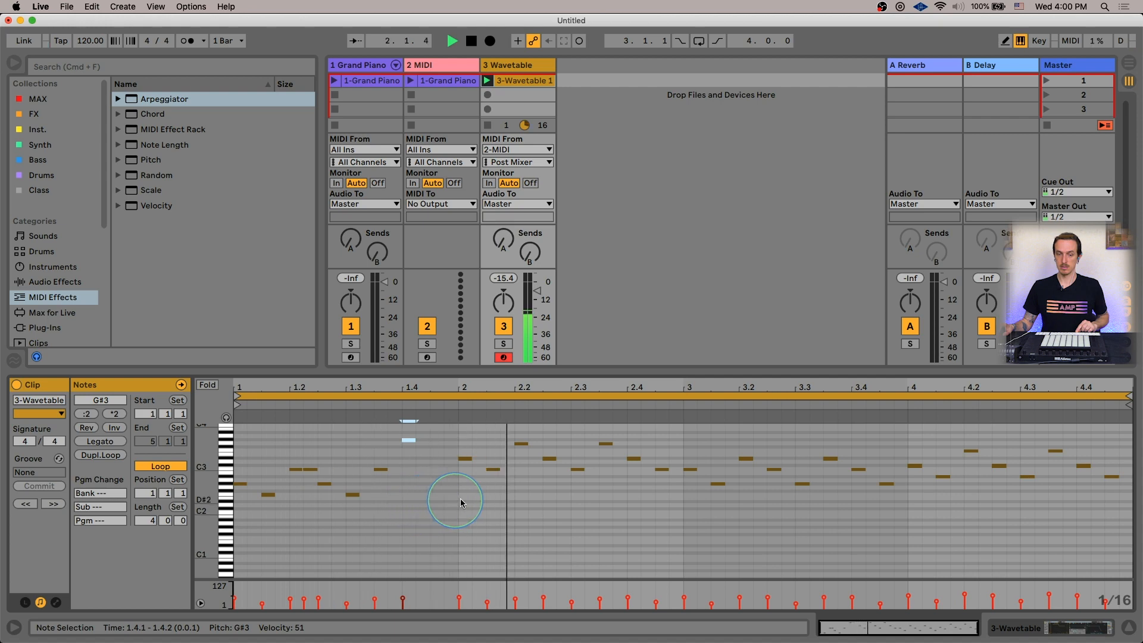
key(space)
click(662, 469)
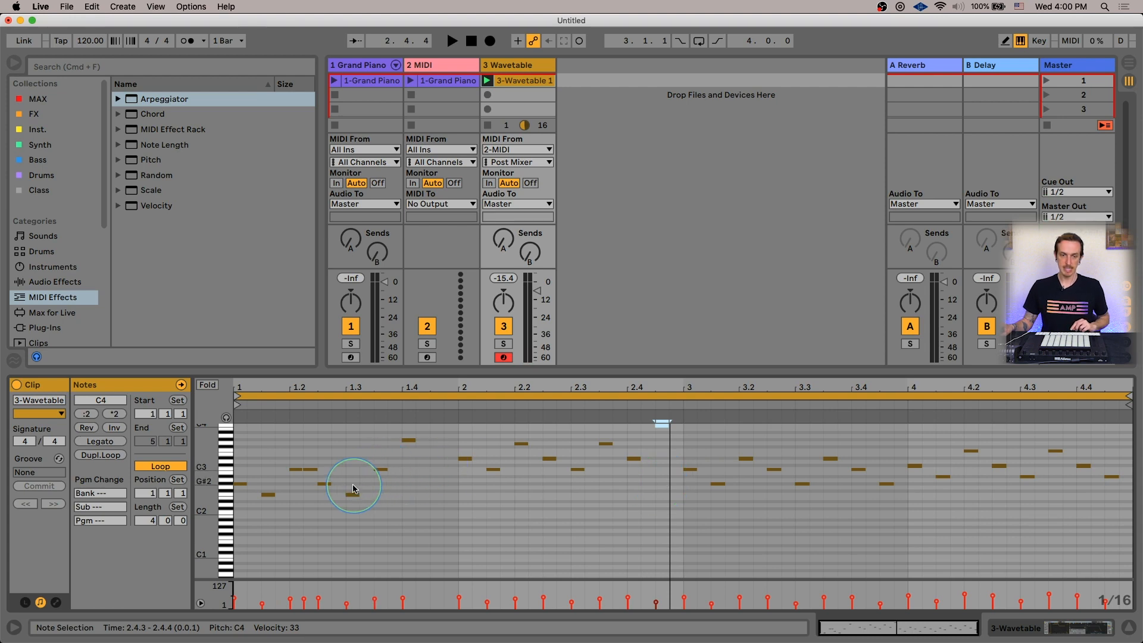
Shift the G#2 note in beat 1.2 one sixteenth later to 1.2.4 and listen to the clip
click(326, 485)
drag(326, 484, 339, 485)
key(space)
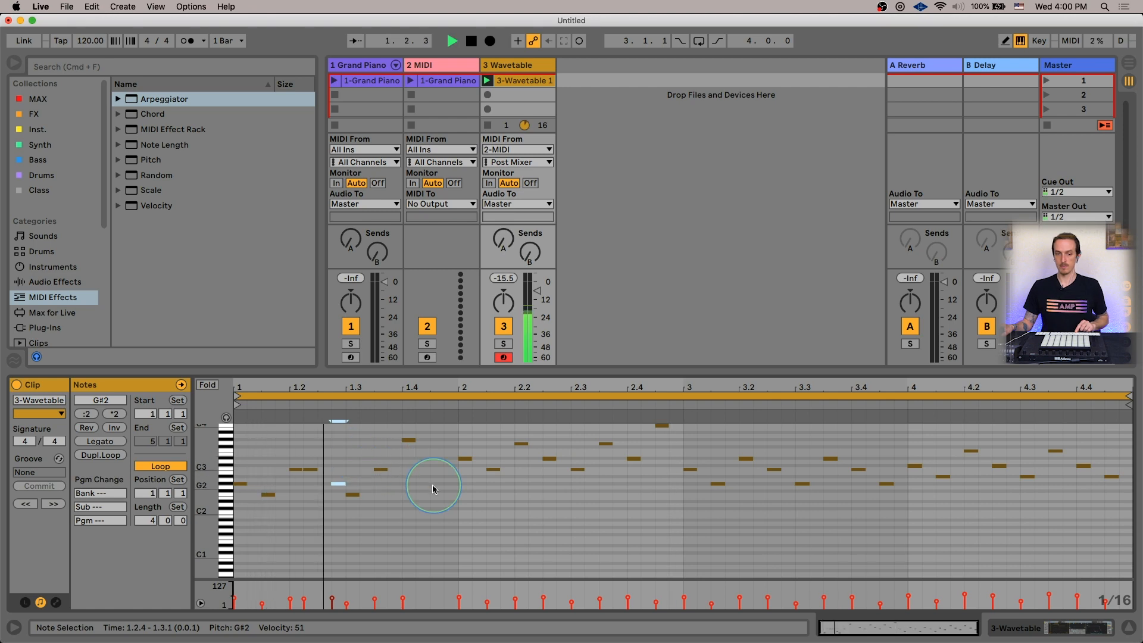
key(space)
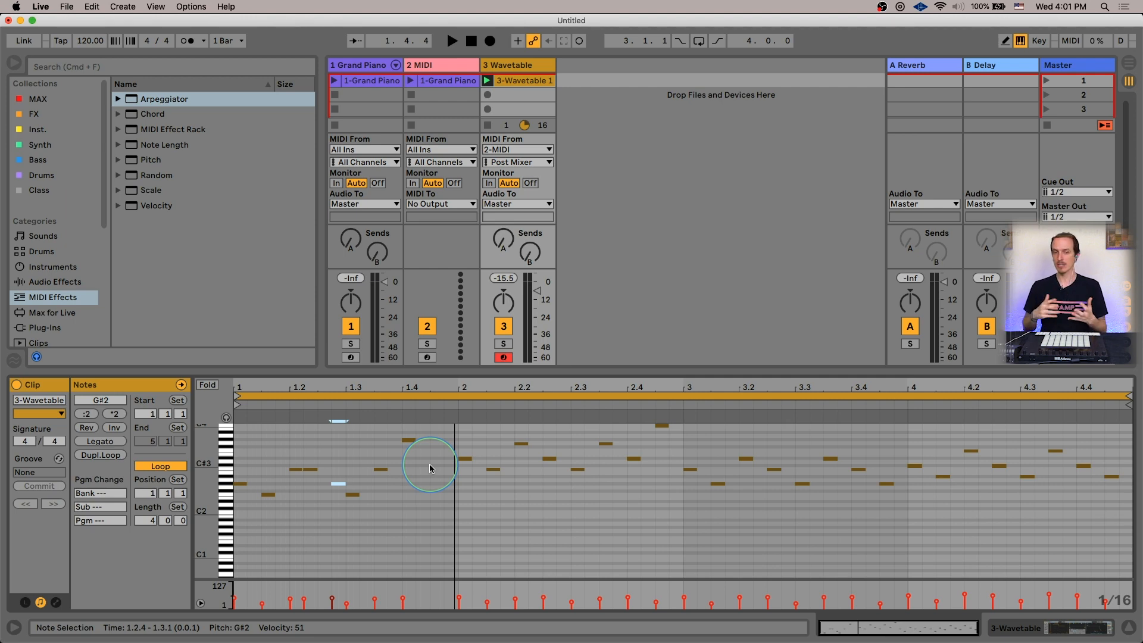
Set Wavetable's Amp envelope to a 375 ms decay and -inf dB sustain, and listen to the shorter sound
click(514, 68)
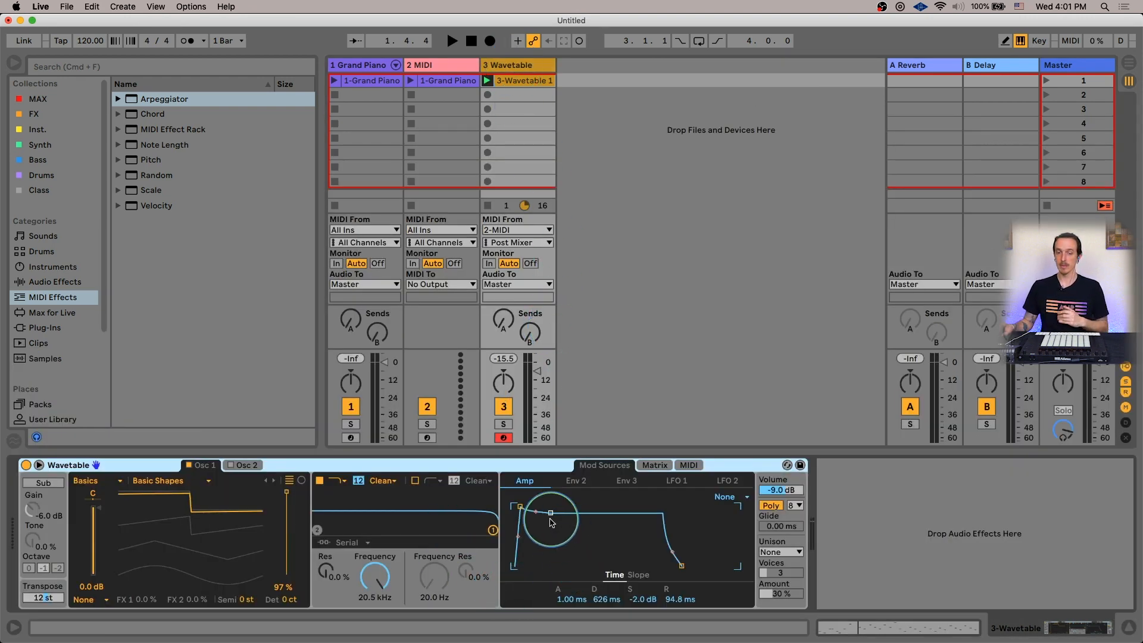
drag(551, 514, 547, 565)
key(space)
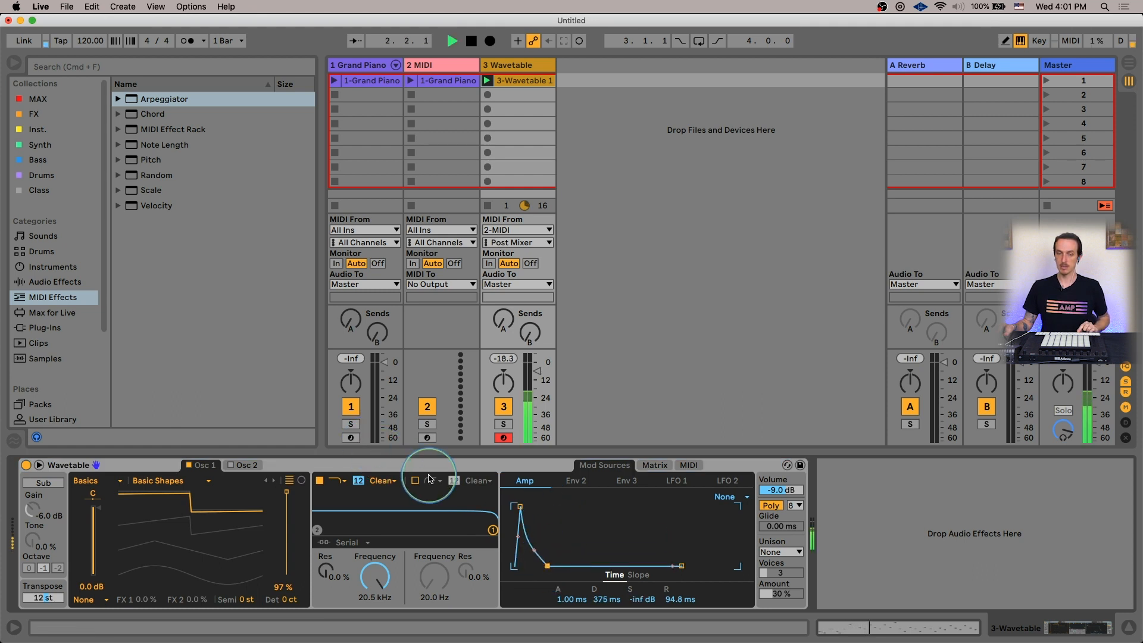
key(space)
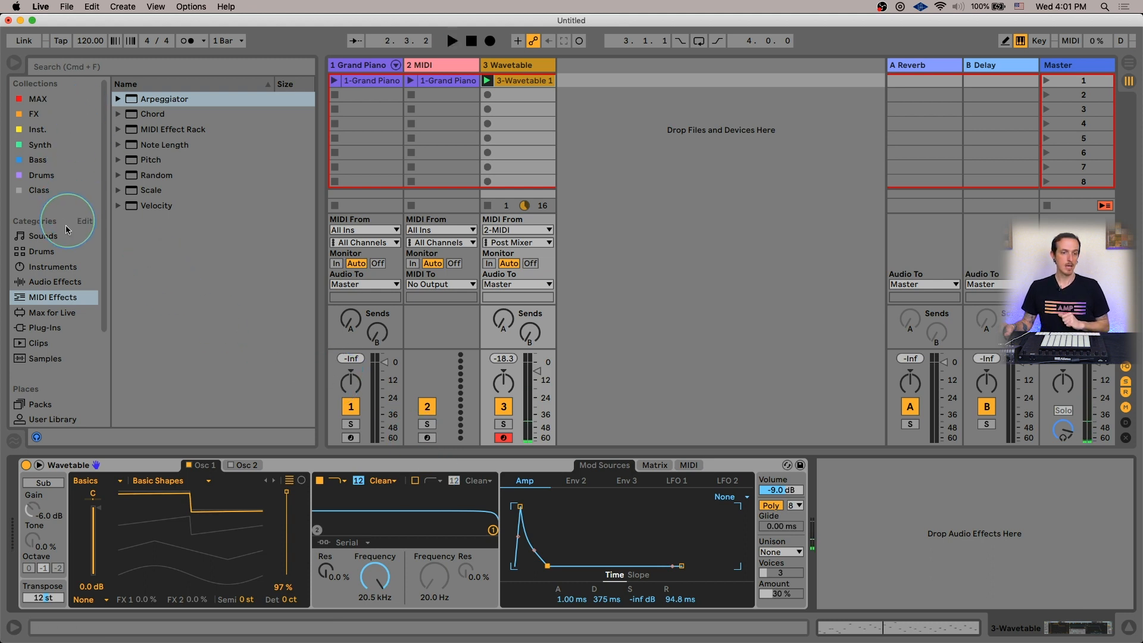
Add the Delay audio effect after Wavetable on track 3
click(55, 281)
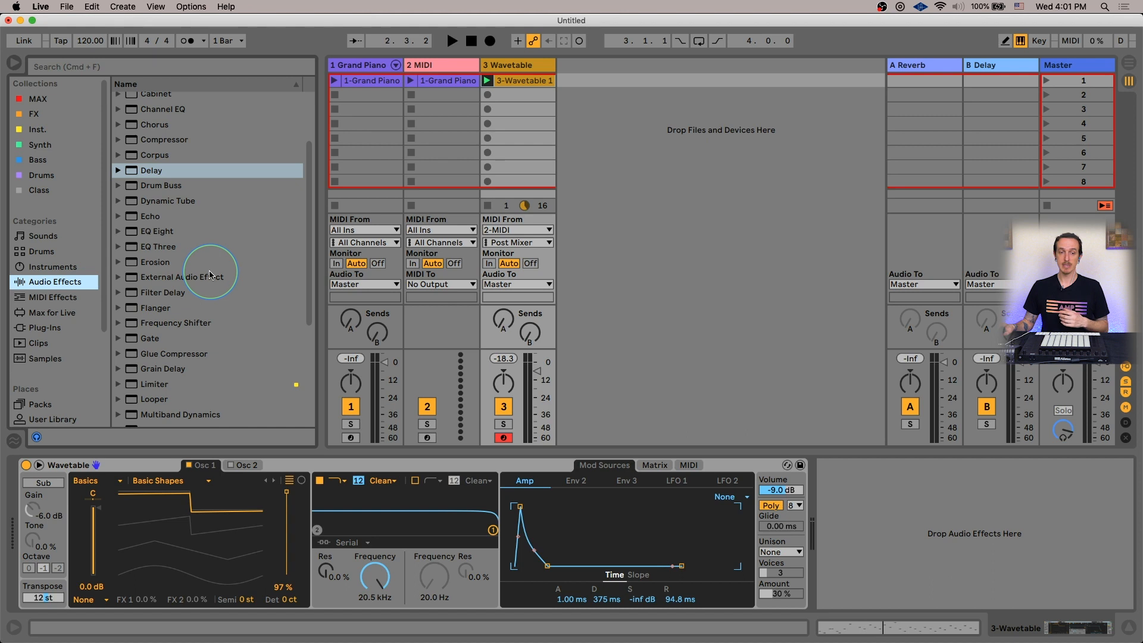
scroll(211, 265, up, 3)
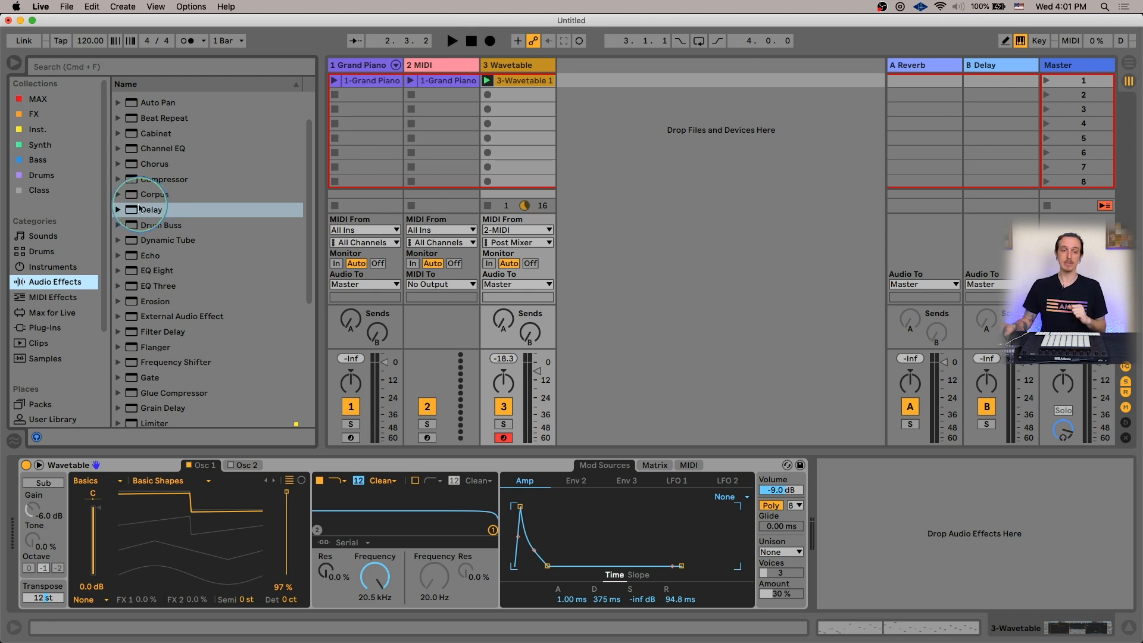
drag(144, 210, 857, 513)
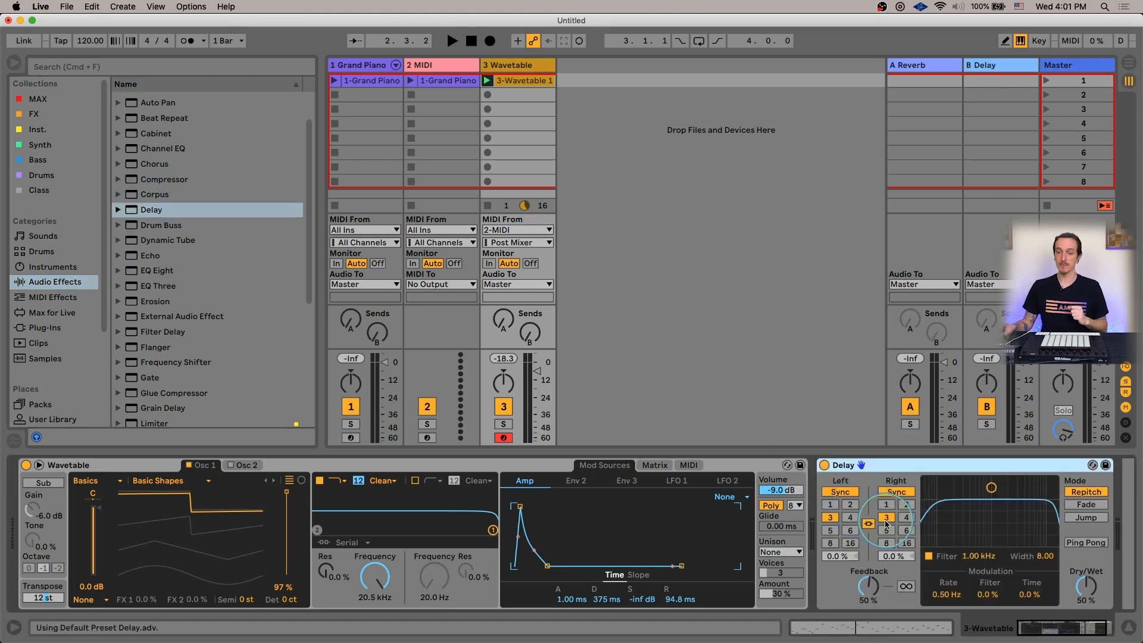
While the clip plays, turn on the Delay's Ping Pong mode and set its filter to 2.41 kHz with a width of 4.08
drag(991, 505, 1012, 510)
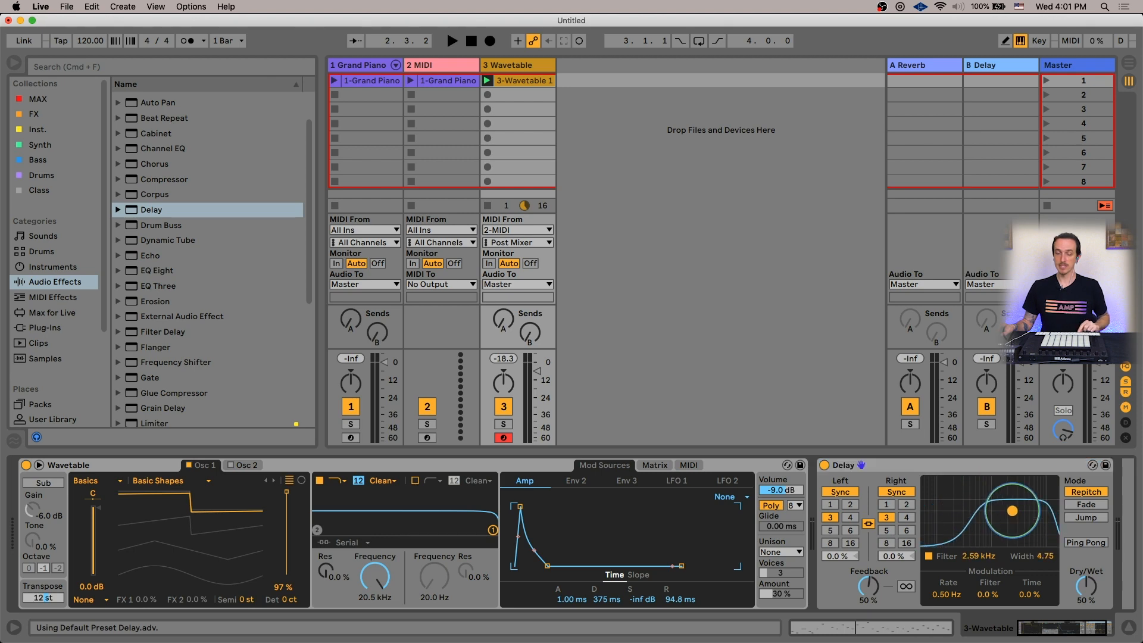
key(space)
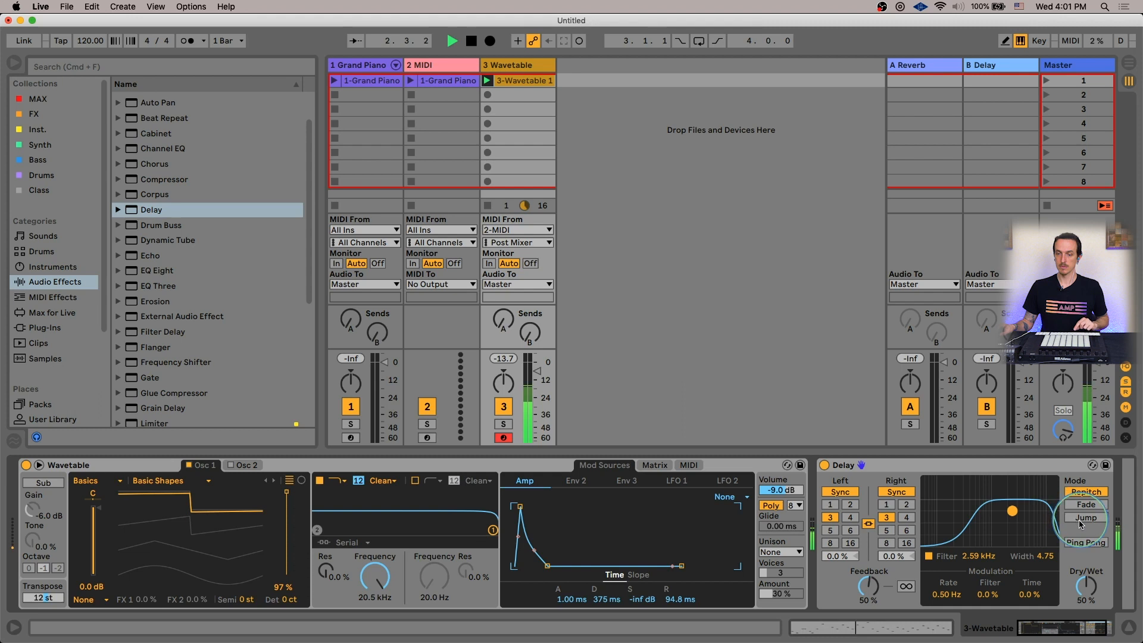
click(1085, 543)
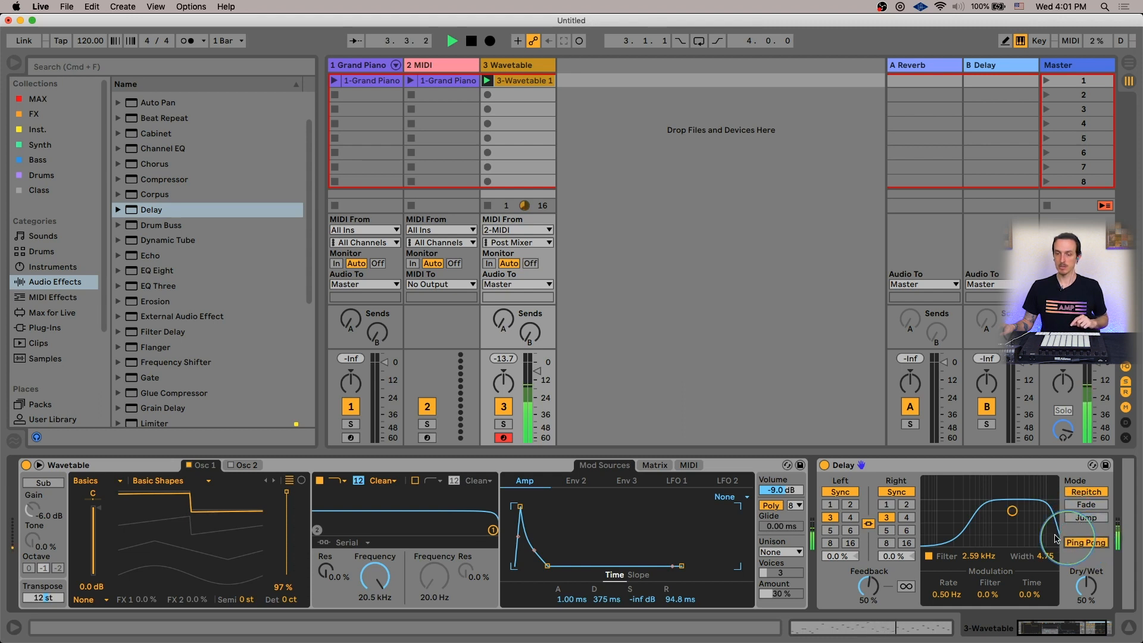
drag(1012, 511, 1010, 516)
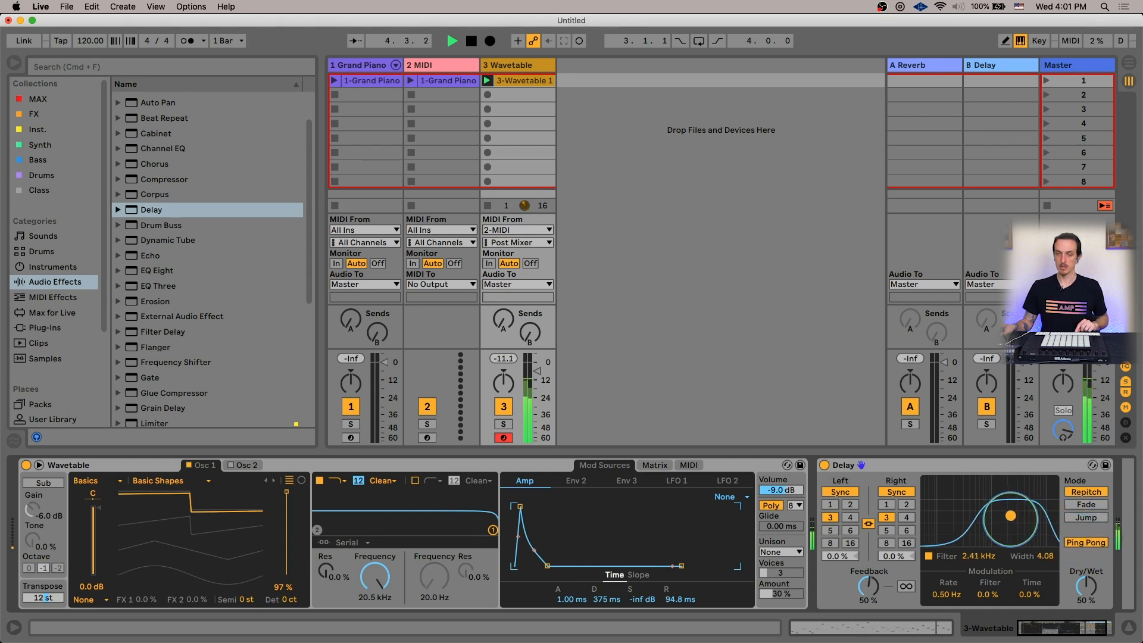
Set Wavetable's first filter to 8.18 kHz with 23 % resonance, and stop playback
mouse_move(489, 526)
mouse_down()
mouse_move(458, 527)
mouse_move(469, 522)
mouse_up()
key(space)
In the Wavetable clip, duplicate the D#3 notes at 2.2.3 and 3.2.1, lower the note at 3.3.3 to D#2, and listen
double_click(527, 82)
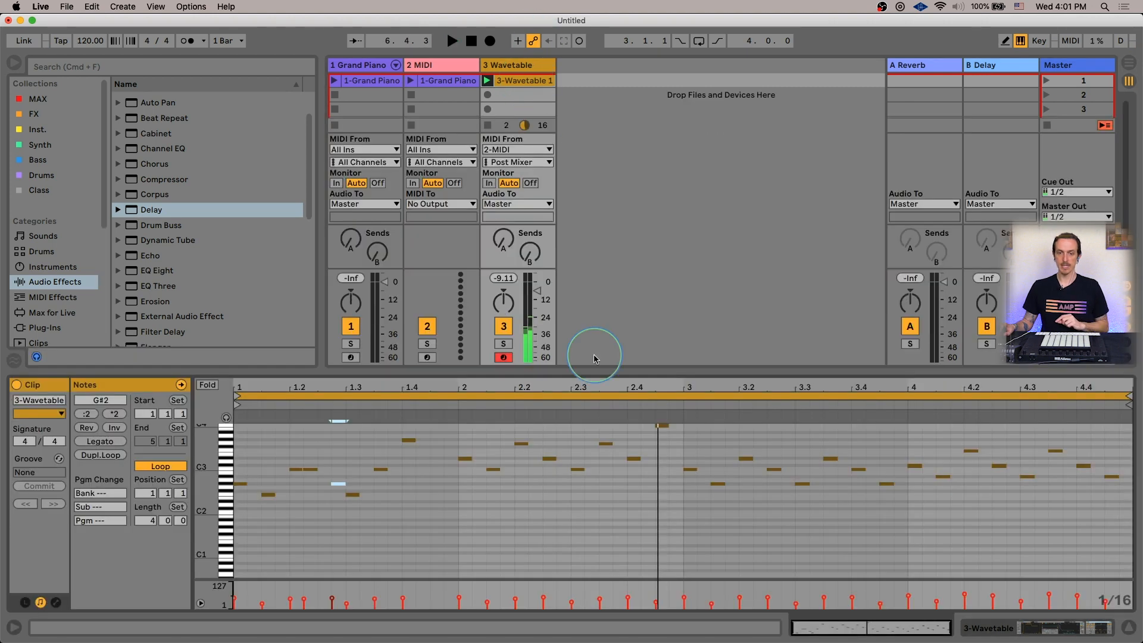
click(549, 460)
key(super+d)
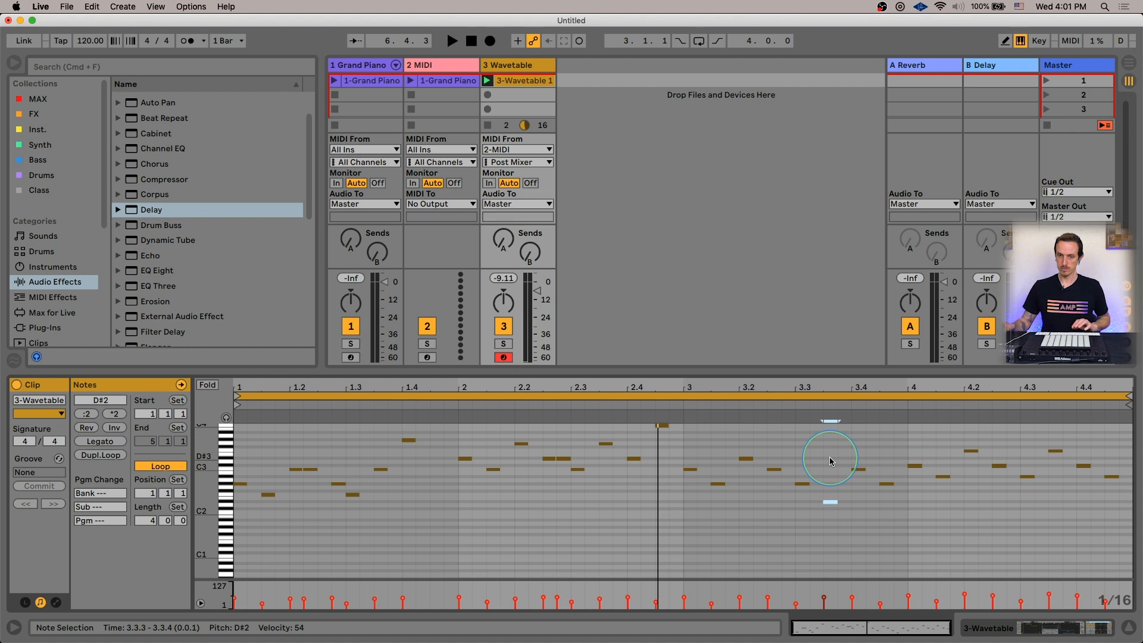
click(746, 459)
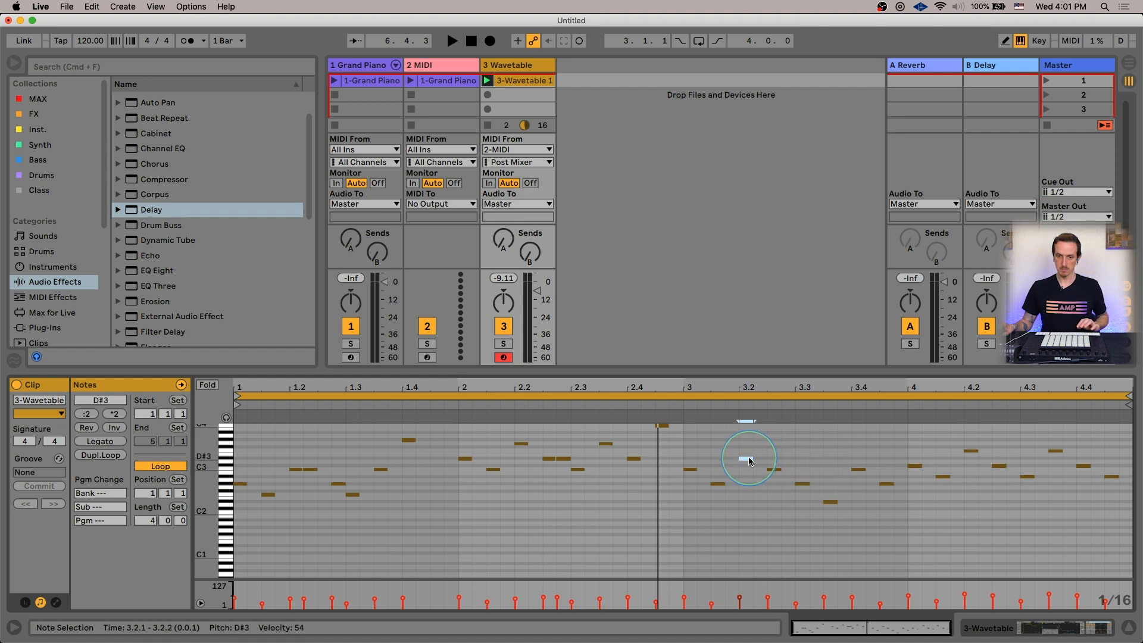
key(super+d)
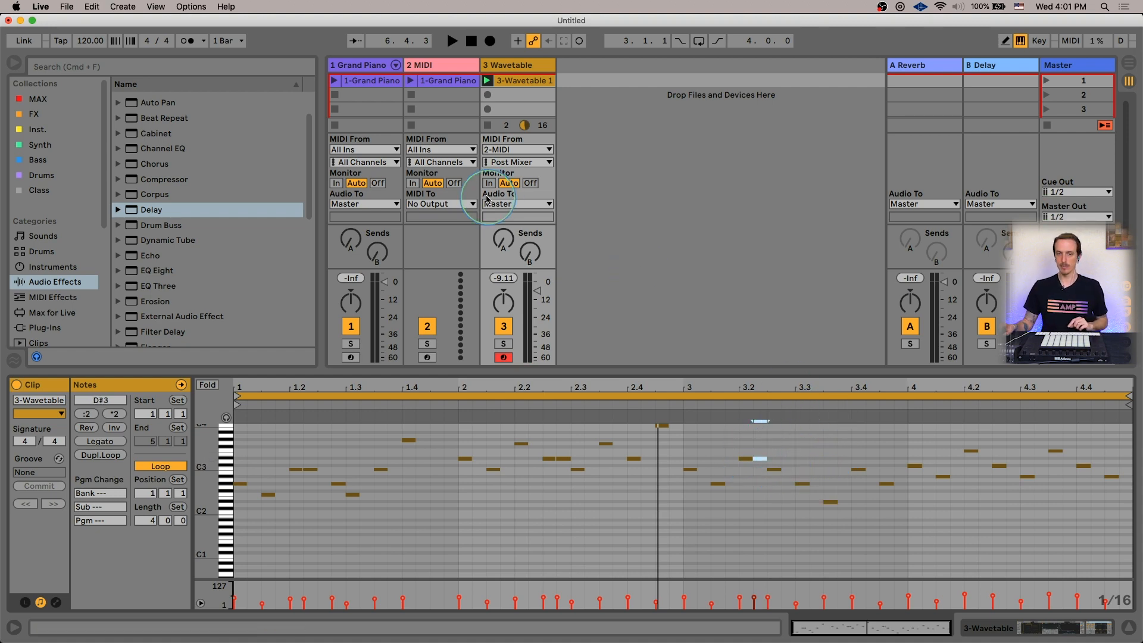
key(space)
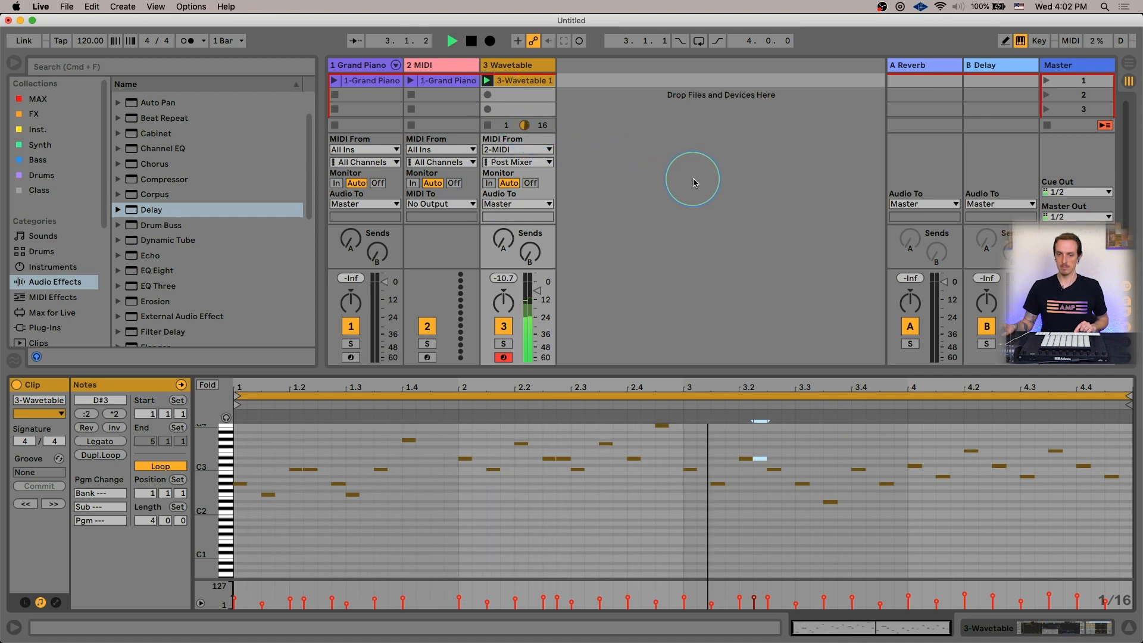
key(space)
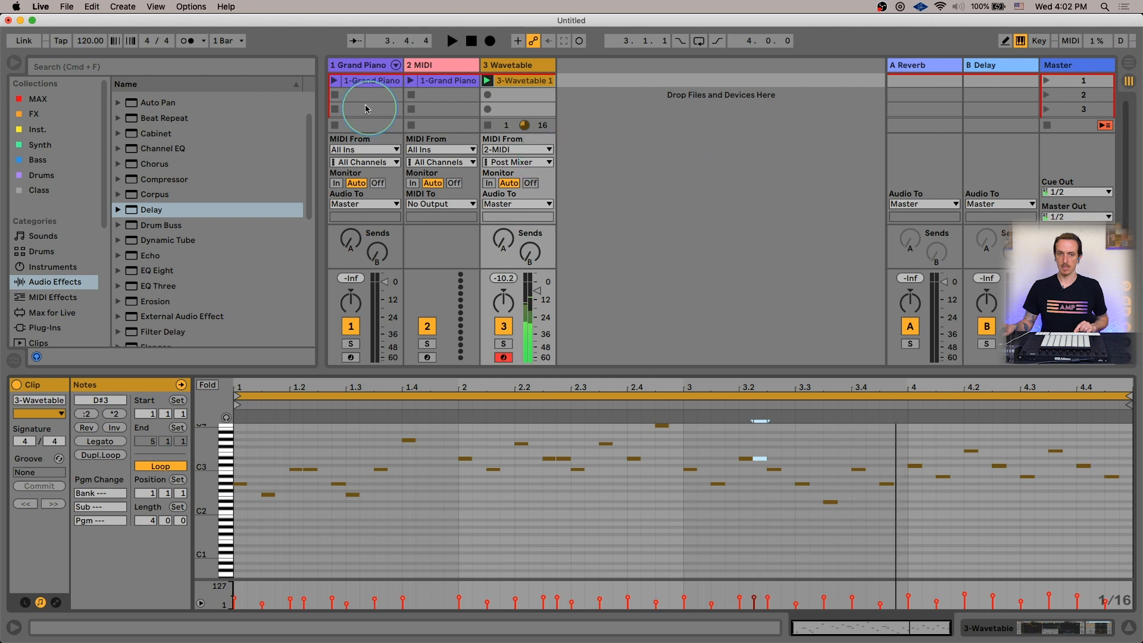
Play the Grand Piano clip together with the recorded Wavetable clip, and show the Wavetable track's devices
click(334, 81)
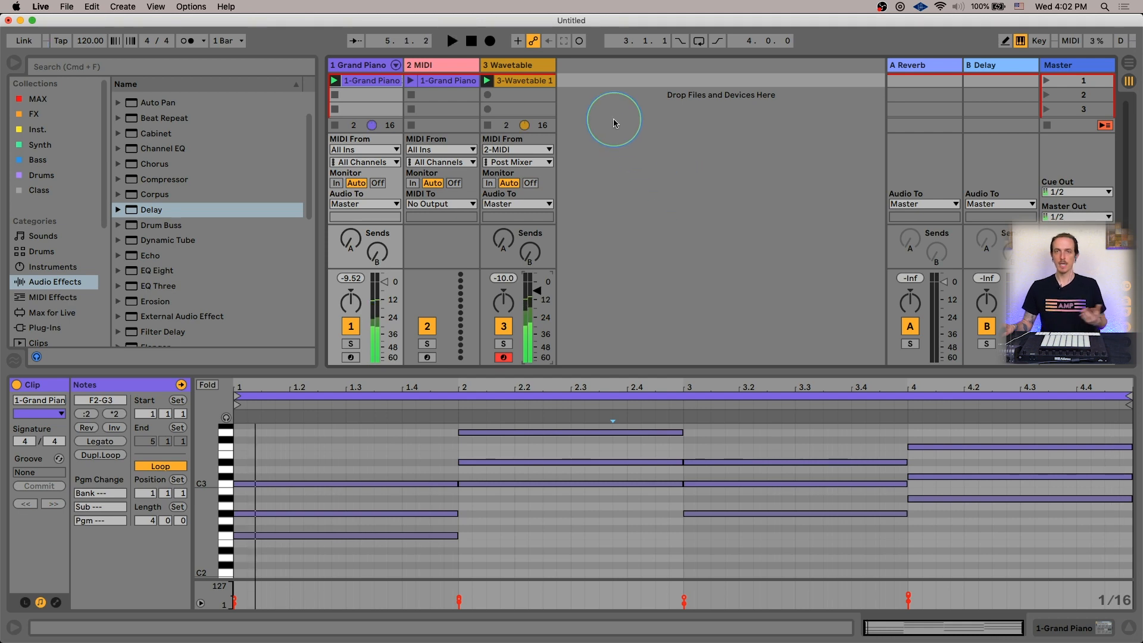
double_click(529, 62)
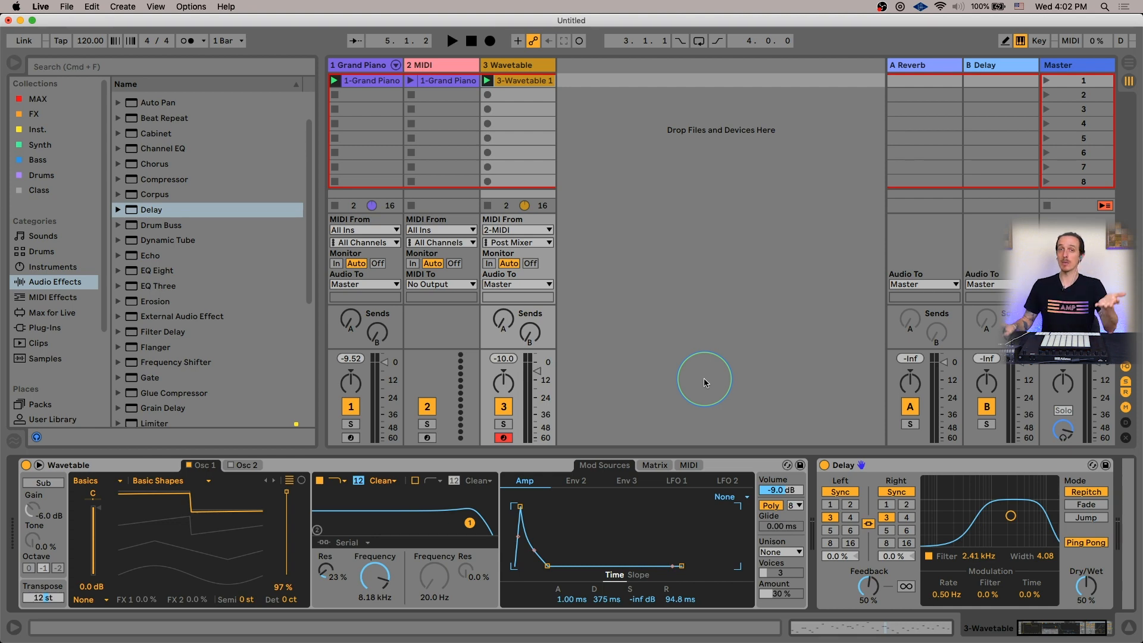
Try shortening the recorded Wavetable clip's loop to its first bar, and extend the loop back to the clip's end
double_click(509, 85)
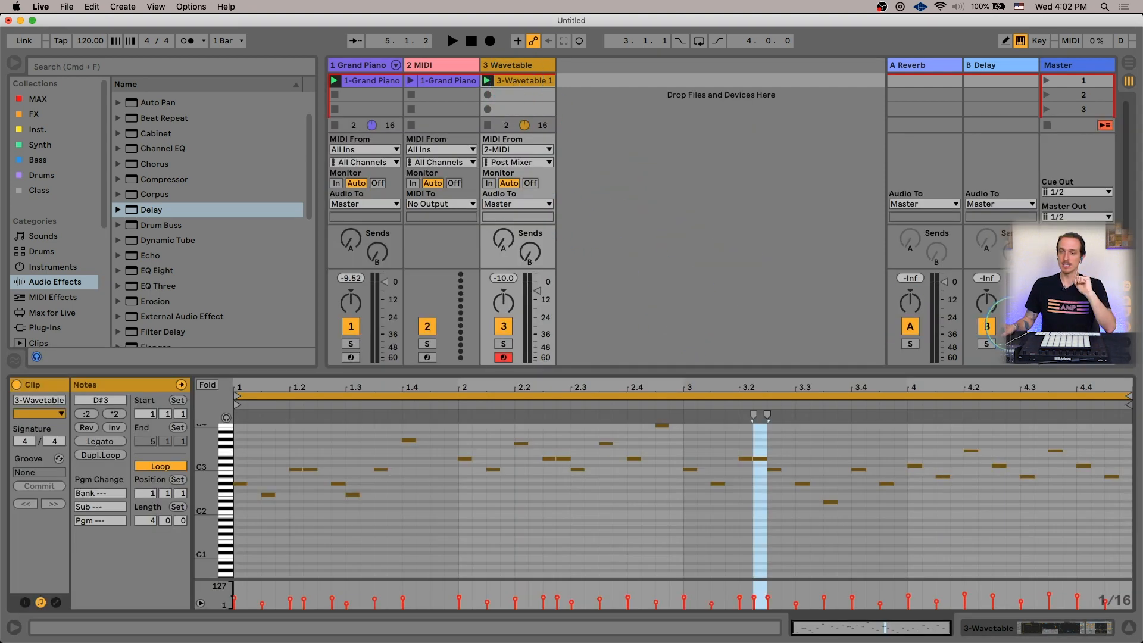
drag(1129, 396, 458, 396)
drag(352, 395, 306, 411)
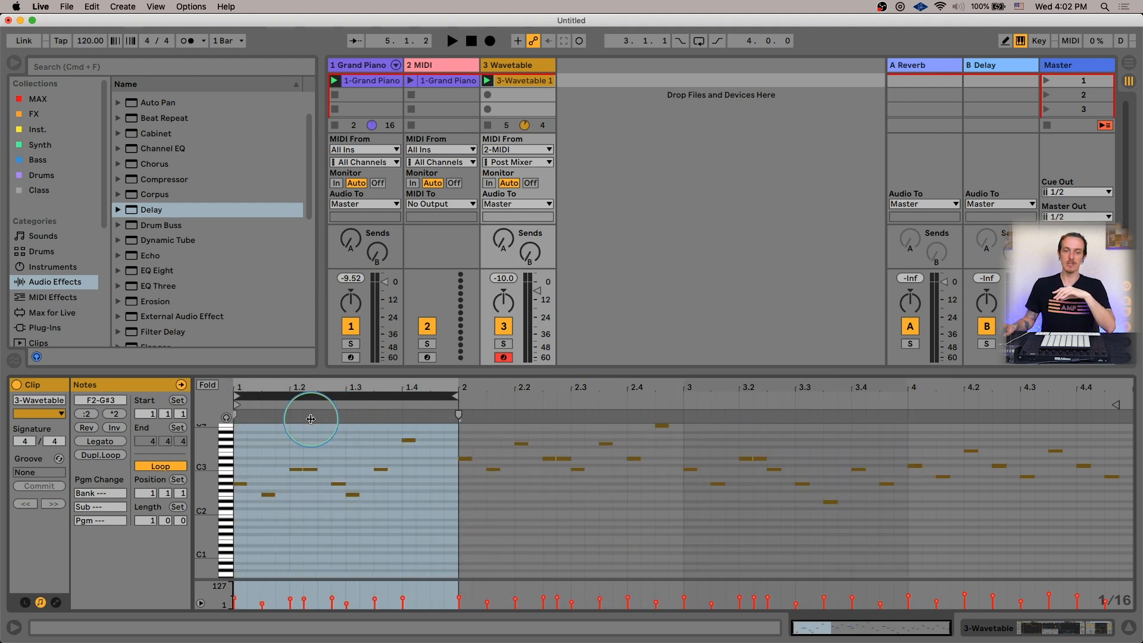
drag(456, 395, 1123, 409)
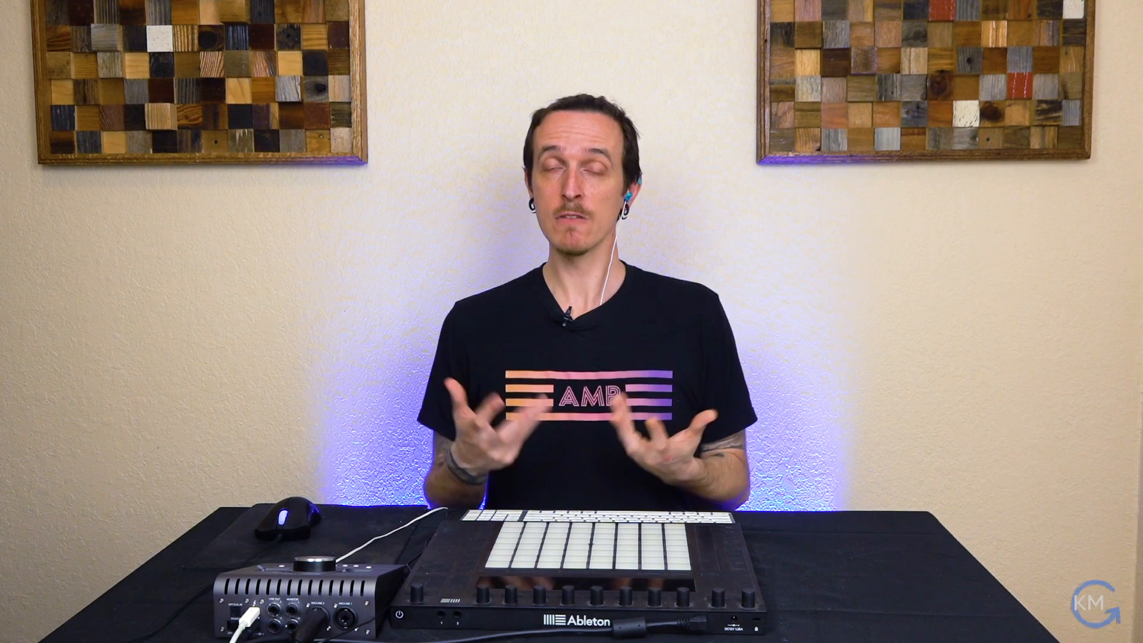